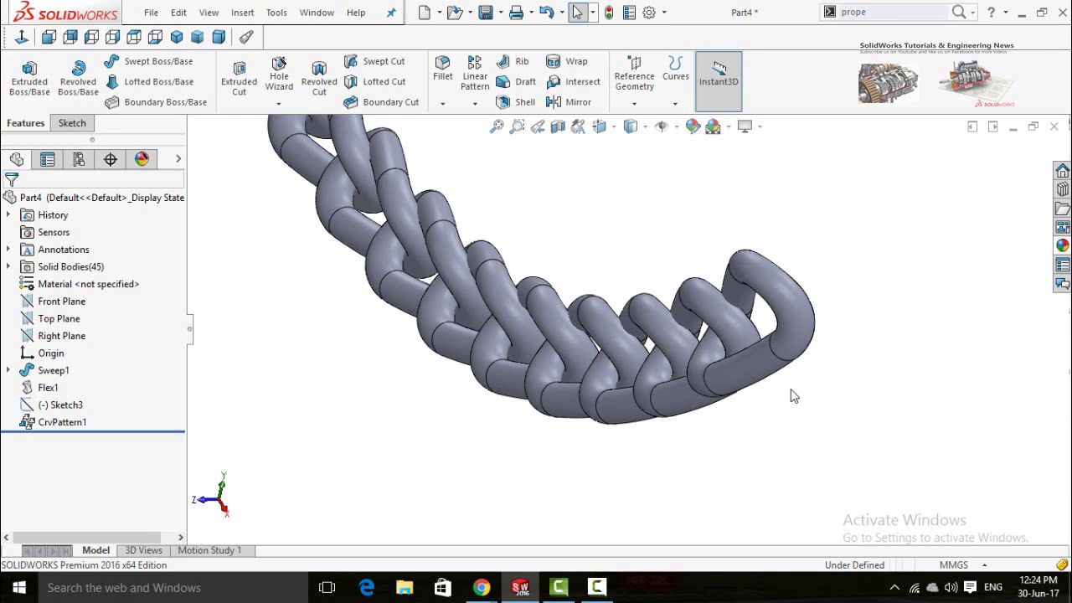
Orbit the finished 45-link twisted chain to preview it end-on.
middle_drag(793, 396, 756, 424)
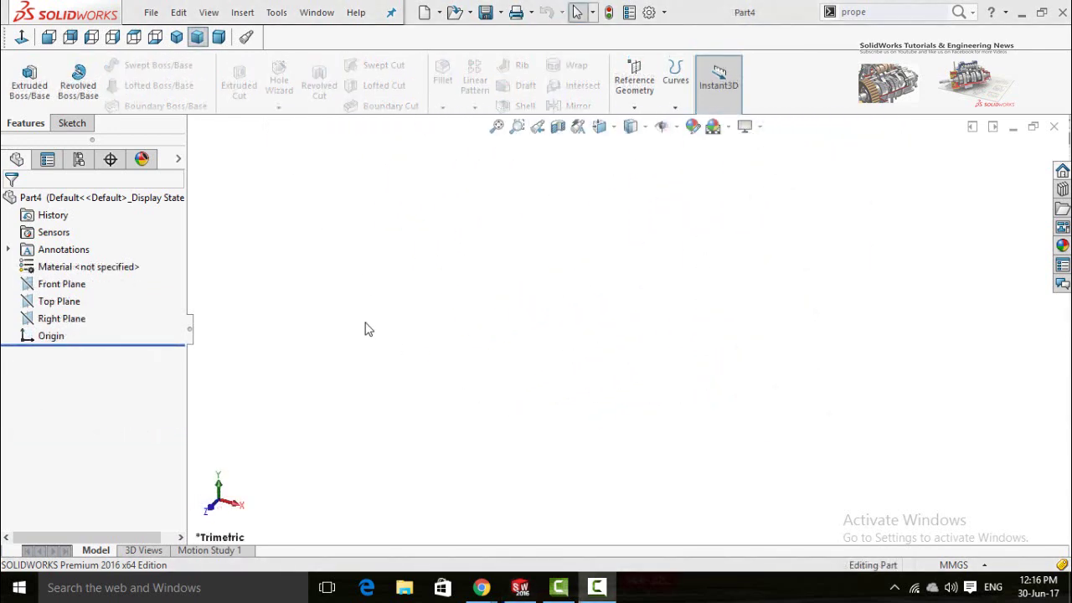
On the Front Plane, draw a vertical straight slot starting at the origin.
click(48, 286)
click(58, 264)
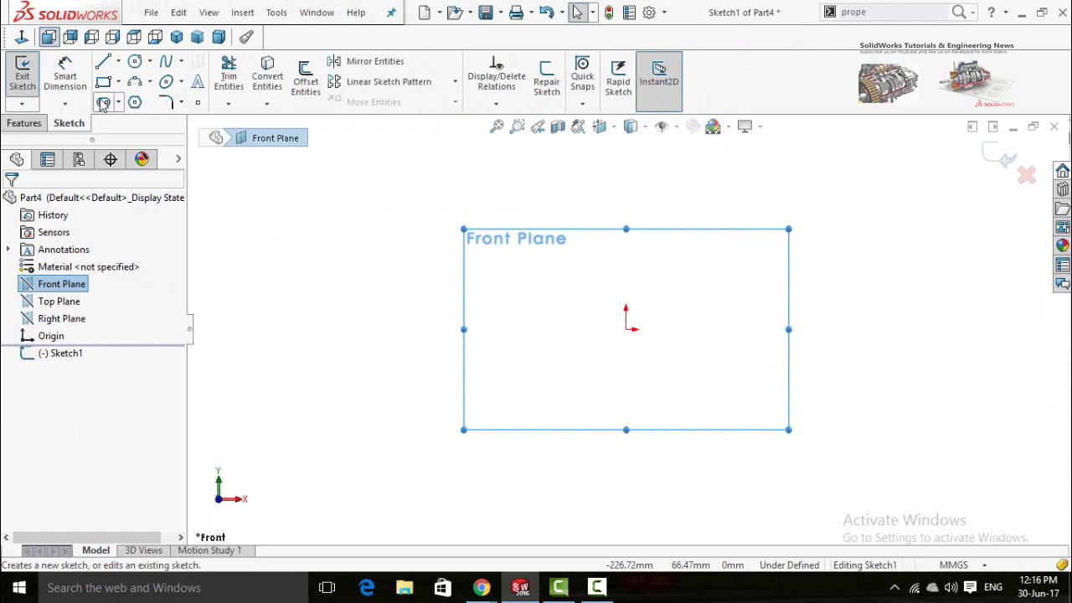
click(103, 101)
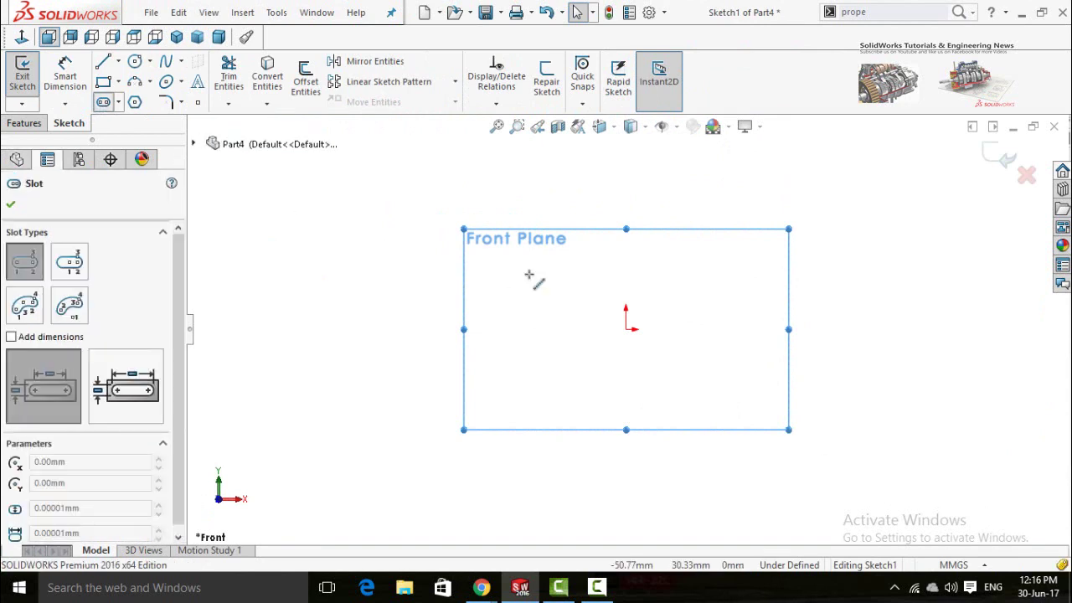
click(626, 329)
click(625, 234)
click(662, 243)
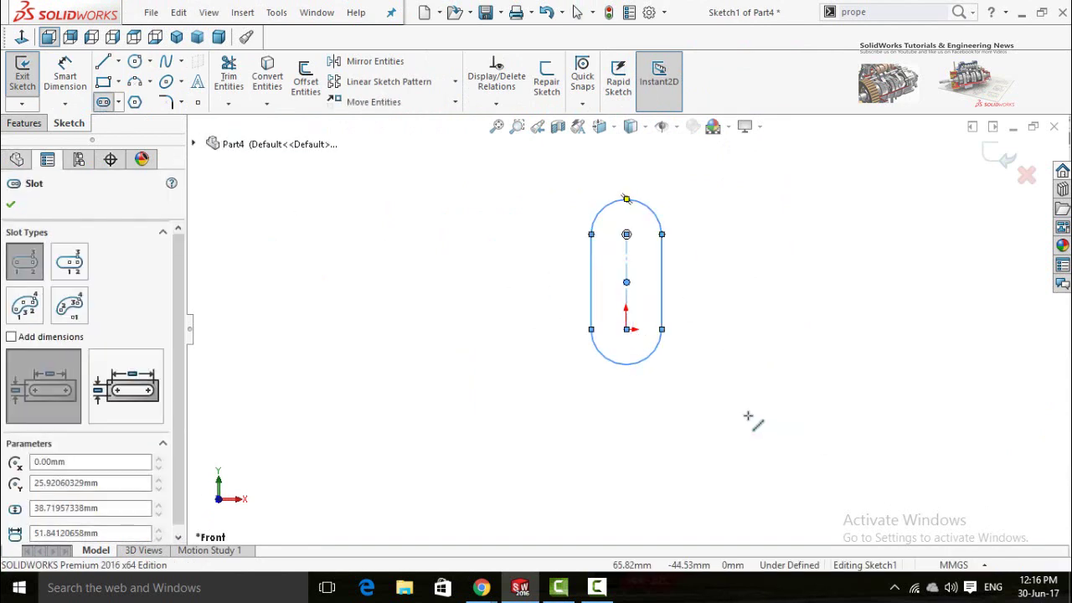
key(Escape)
Dimension the slot 50 mm wide and 60 mm between centres, then exit the sketch.
key(d)
click(661, 283)
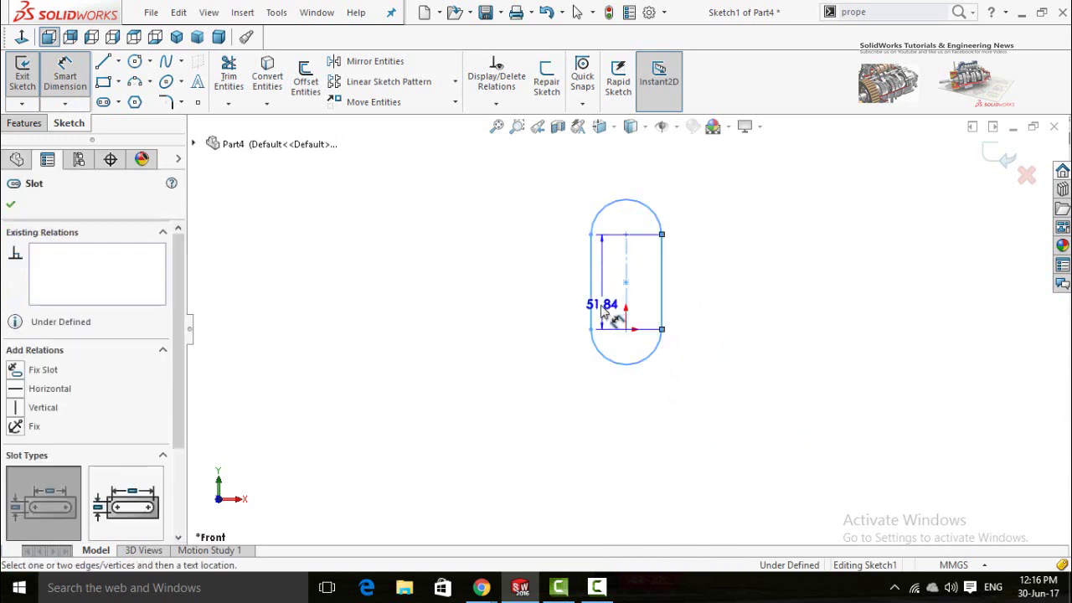
click(591, 322)
click(531, 430)
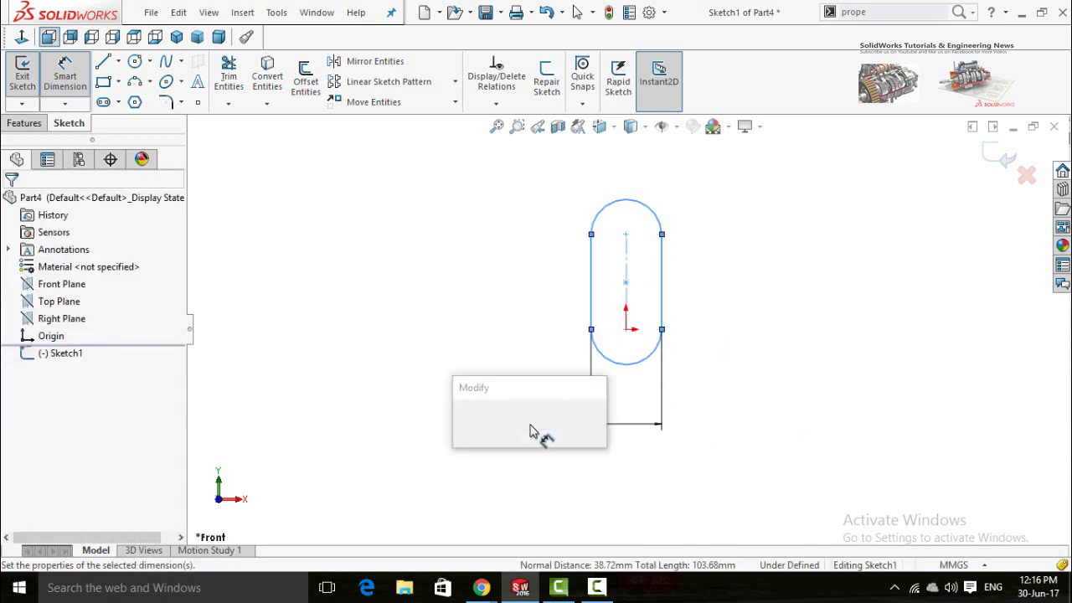
text(50)
key(Return)
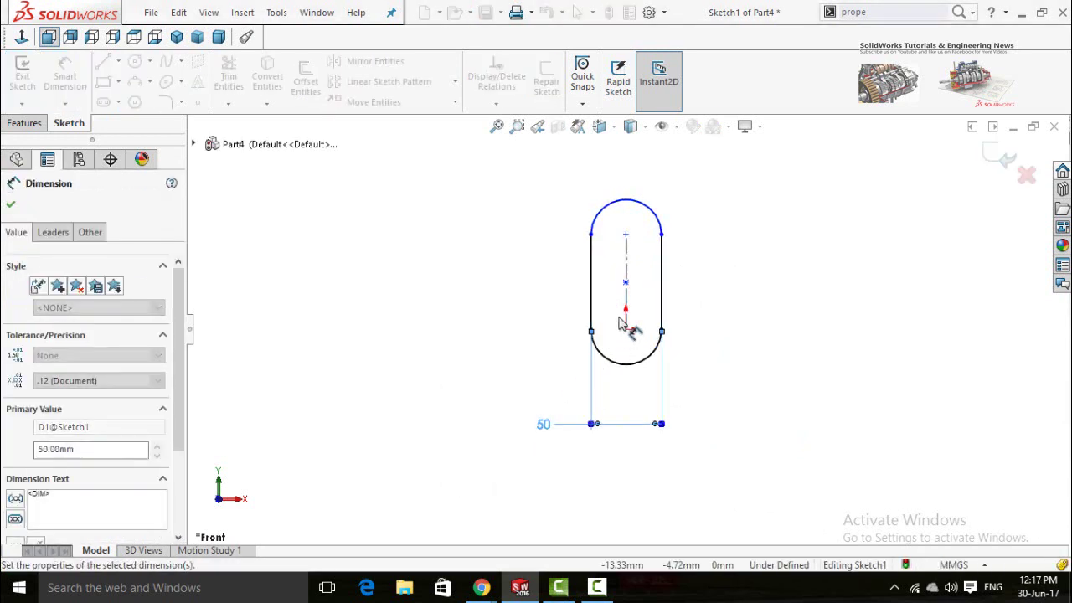
click(626, 306)
click(489, 299)
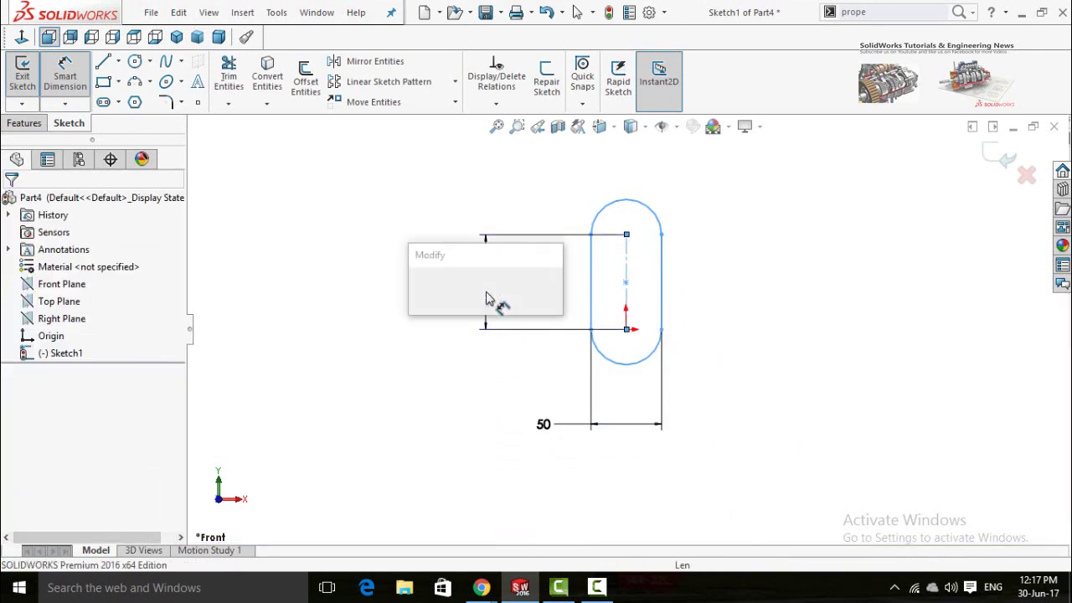
text(60)
key(Return)
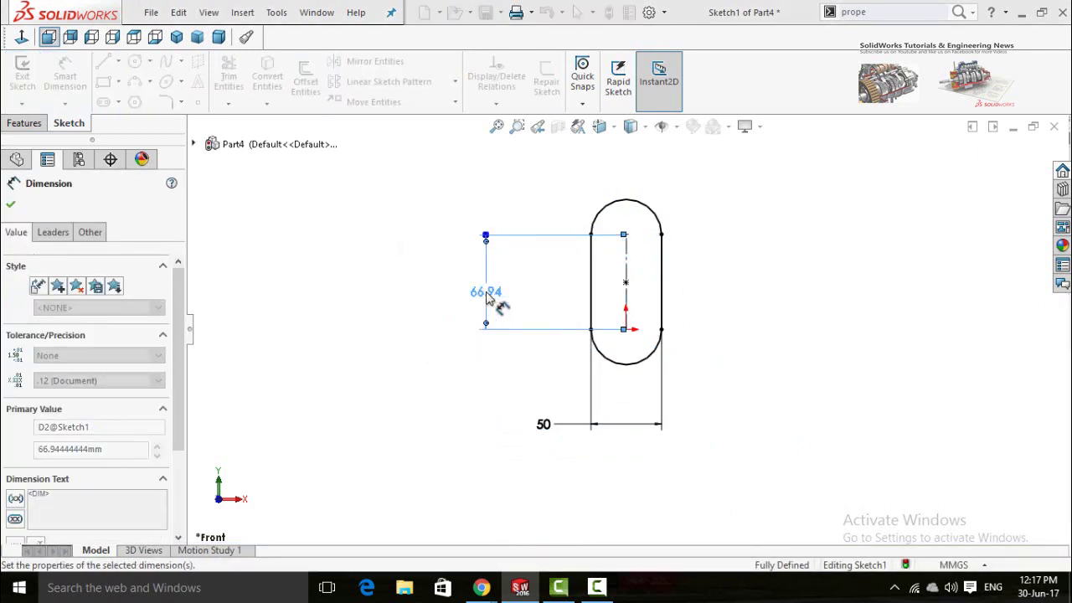
click(997, 161)
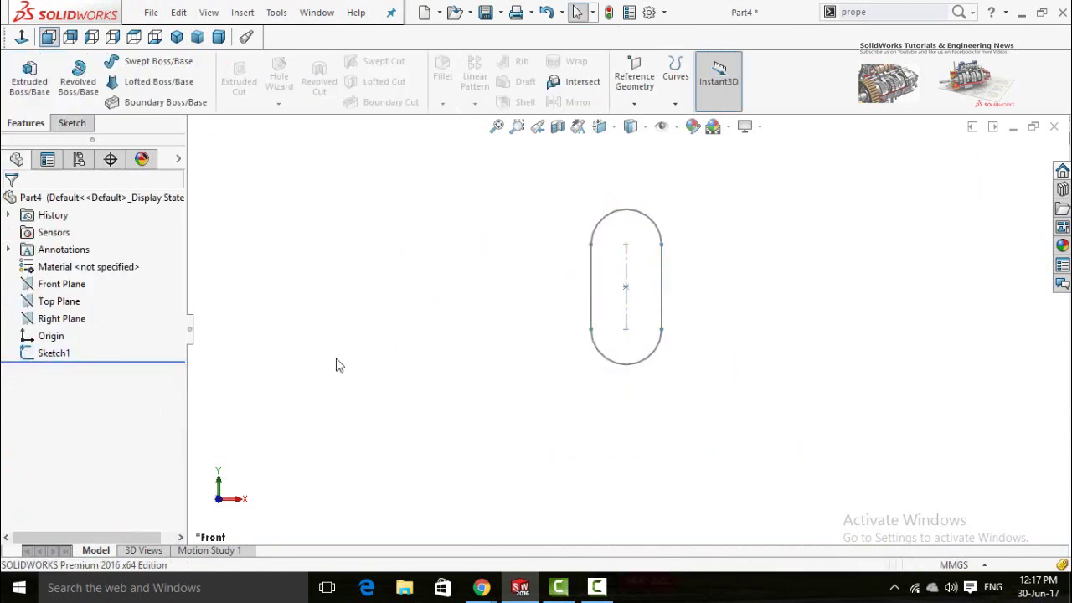
On the Top Plane, draw a circle to the right of the origin.
click(55, 300)
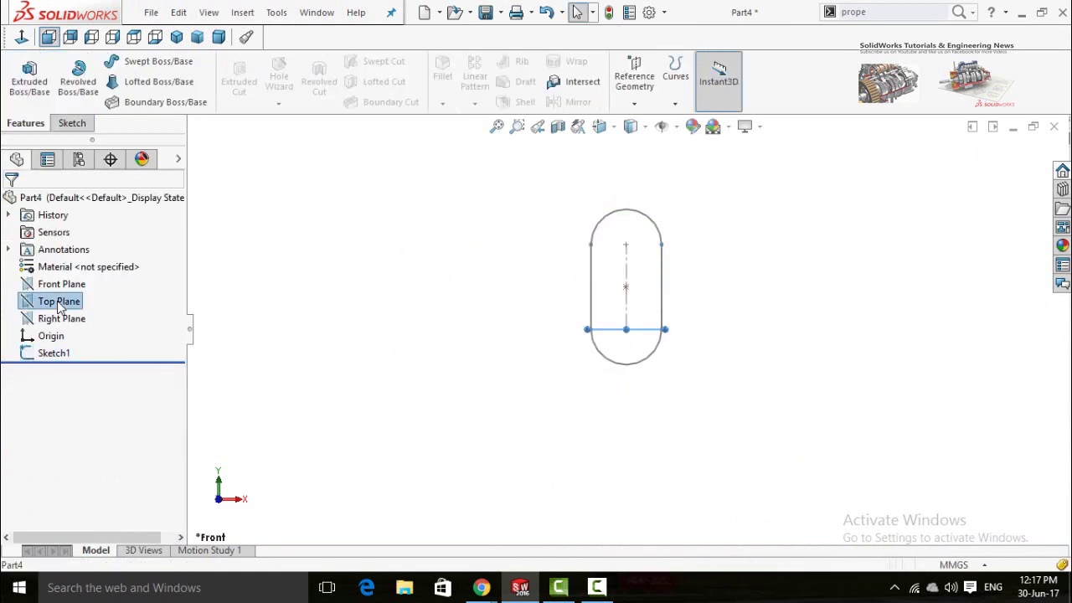
click(69, 280)
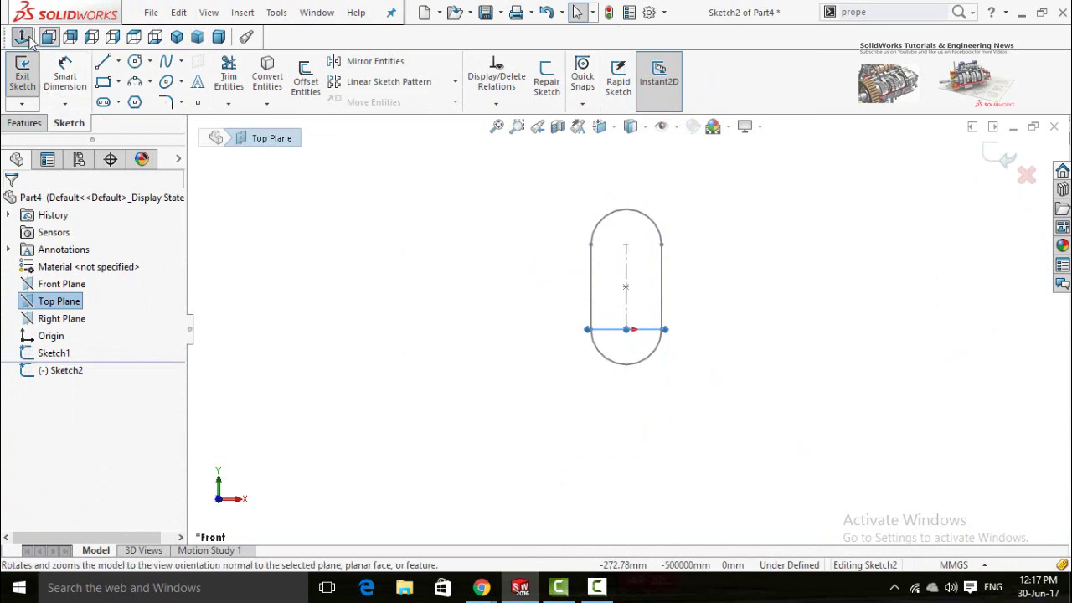
click(134, 61)
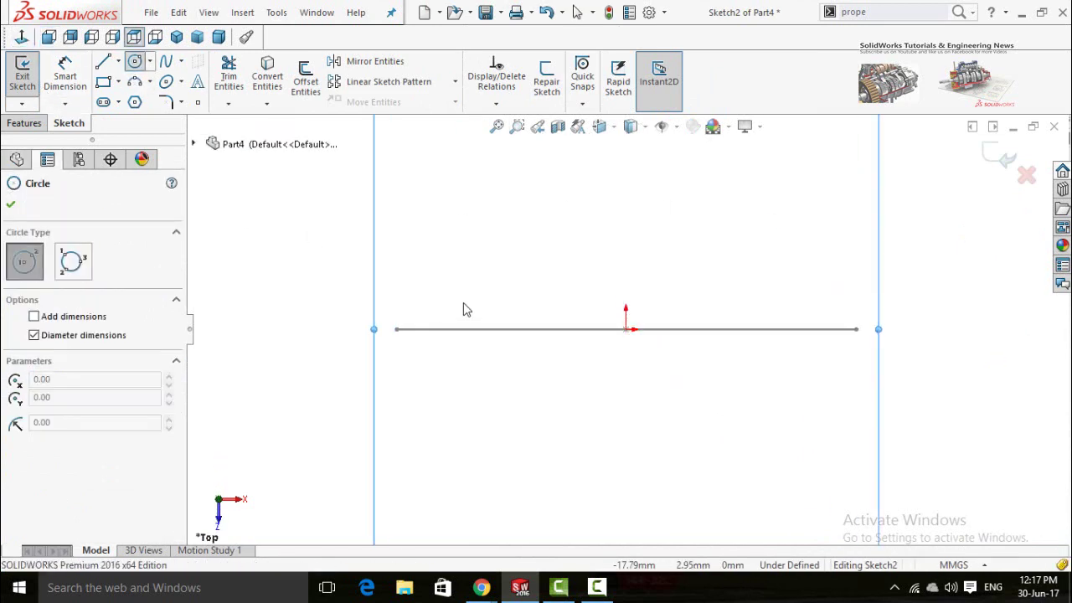
scroll(650, 310, up, 2)
click(743, 329)
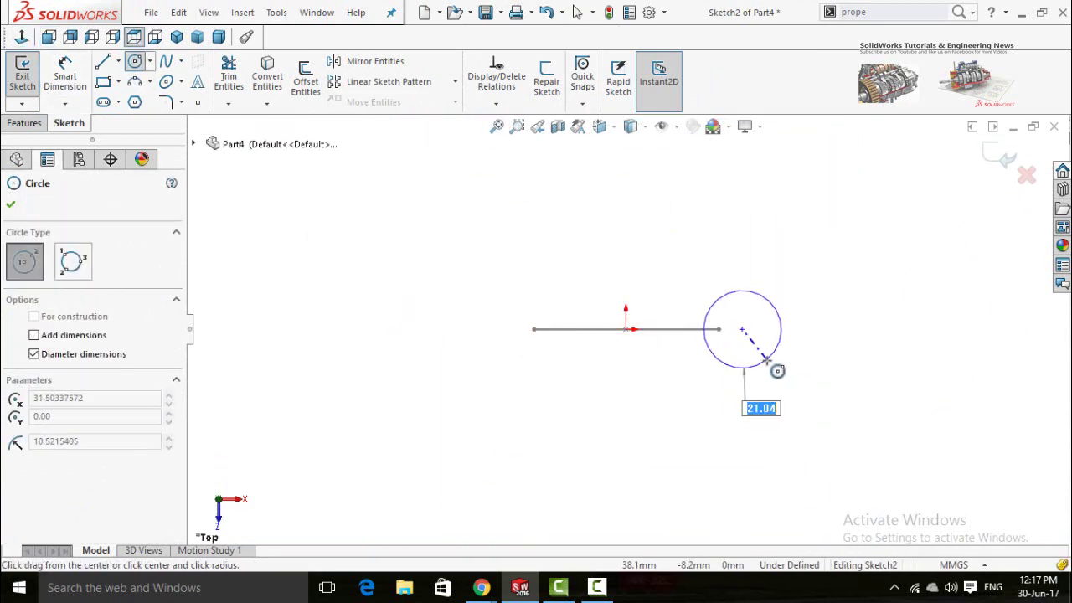
click(768, 357)
key(Escape)
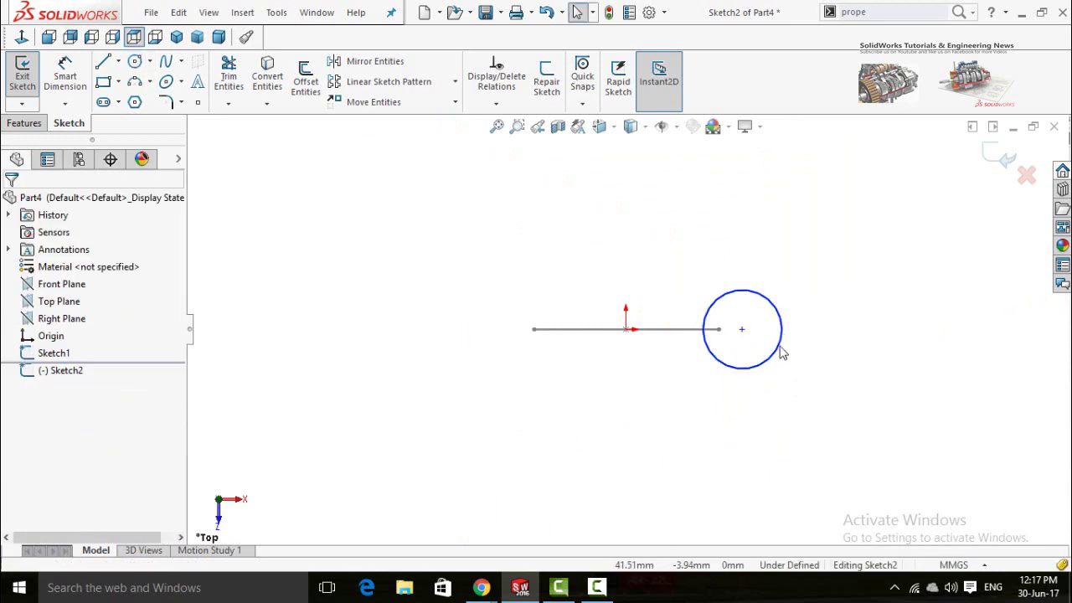
Dimension the circle to a 20 mm diameter.
key(s)
click(789, 370)
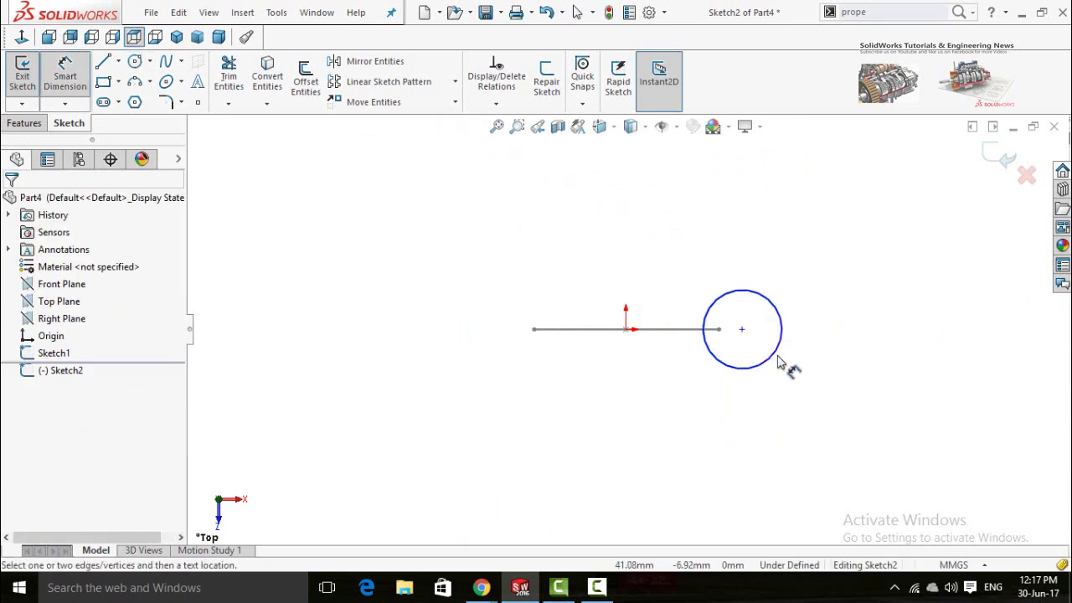
click(852, 433)
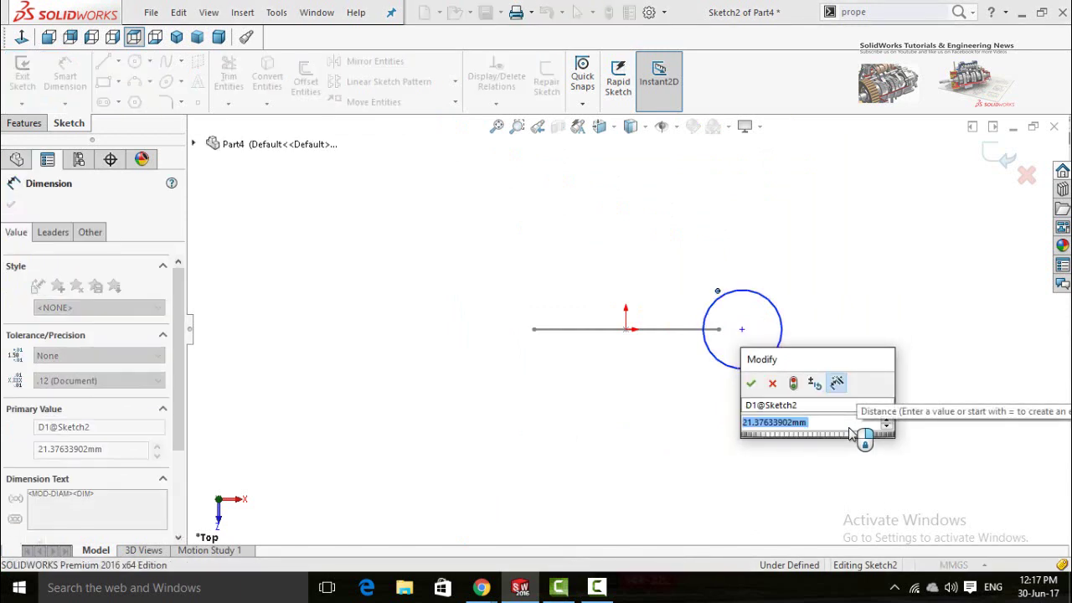
text(20)
key(Return)
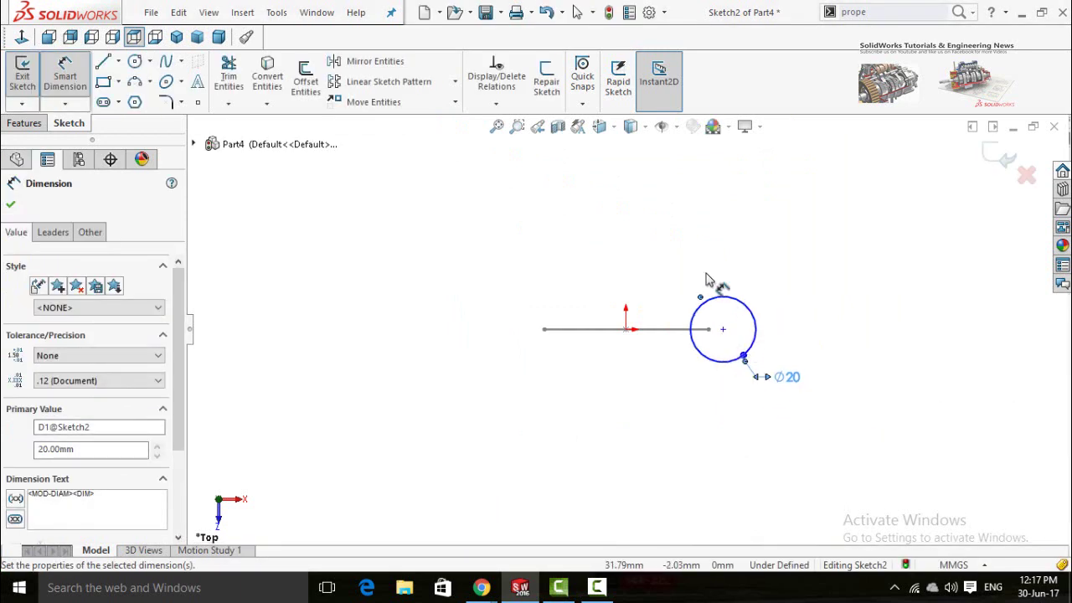
mouse_move(706, 279)
middle_down()
mouse_move(691, 316)
mouse_move(728, 322)
middle_up()
key(Escape)
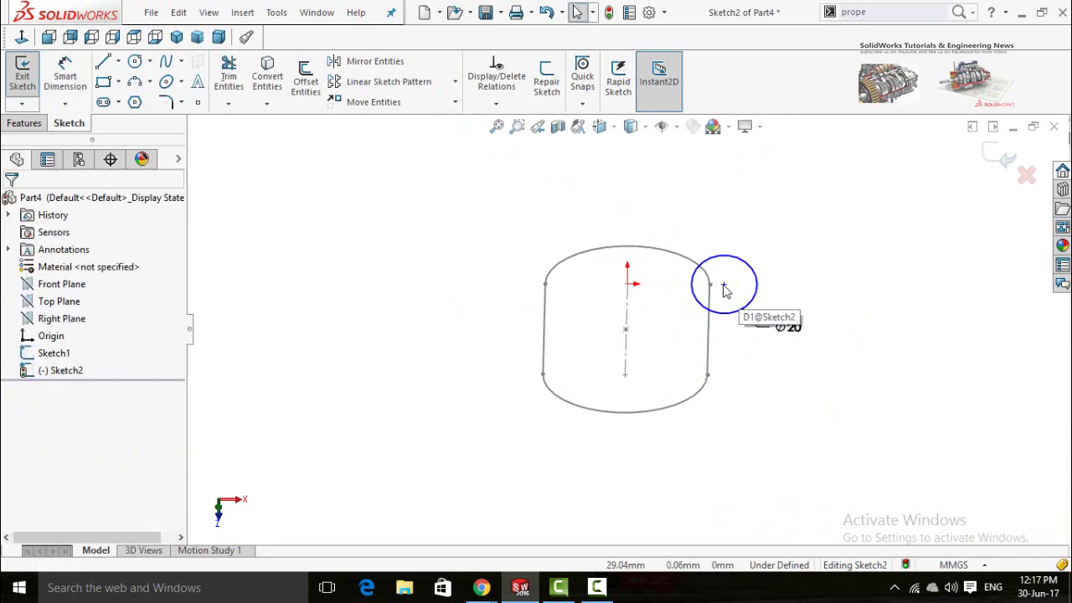
Add a Pierce relation between the circle centre and the slot's right line, then close the sketch.
click(724, 286)
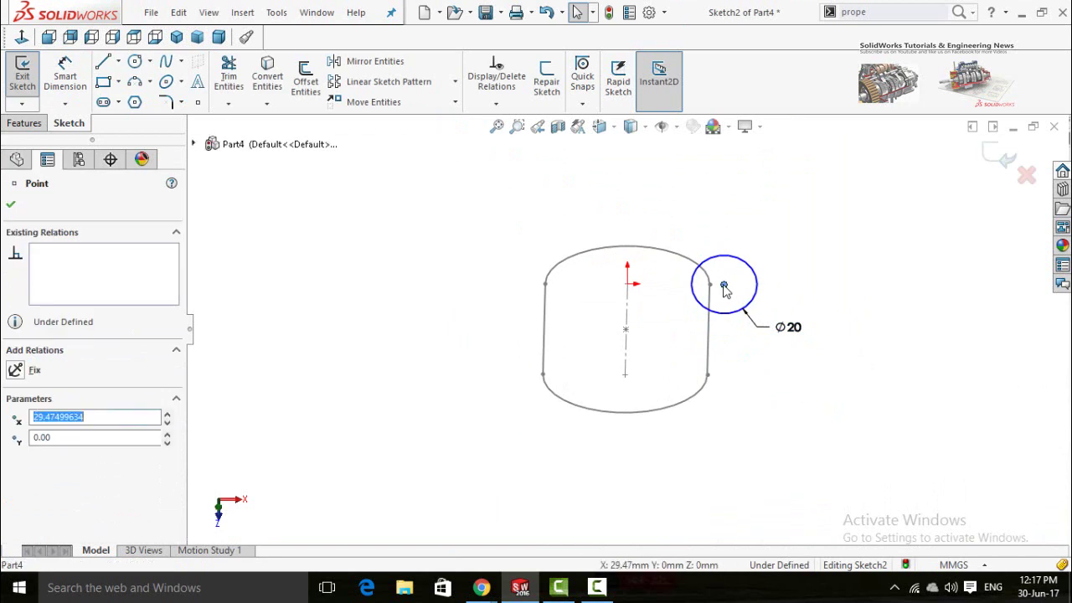
ctrl+click(708, 334)
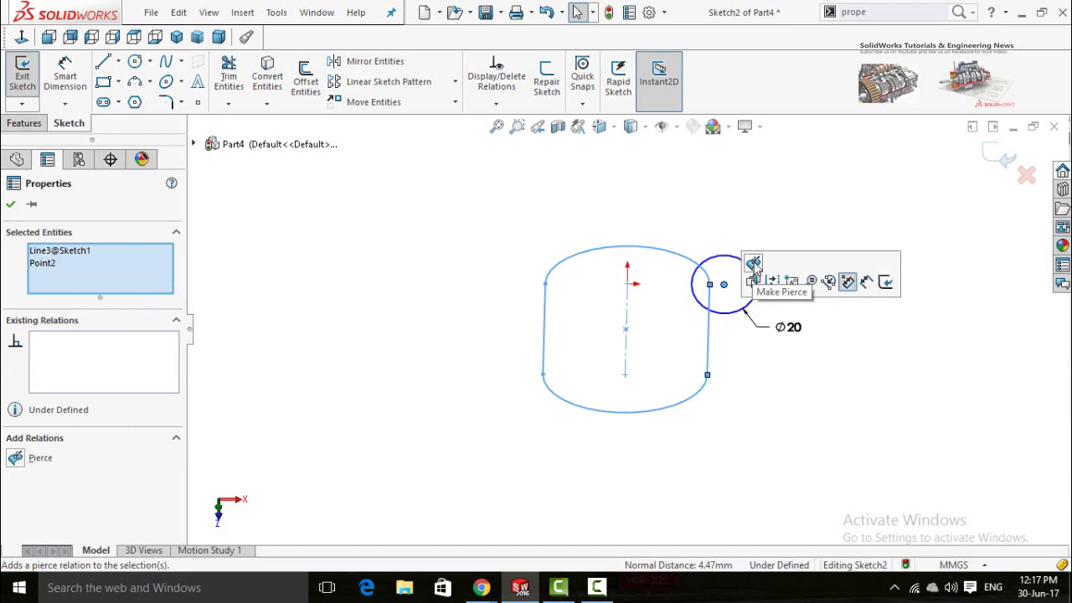
click(753, 264)
click(762, 435)
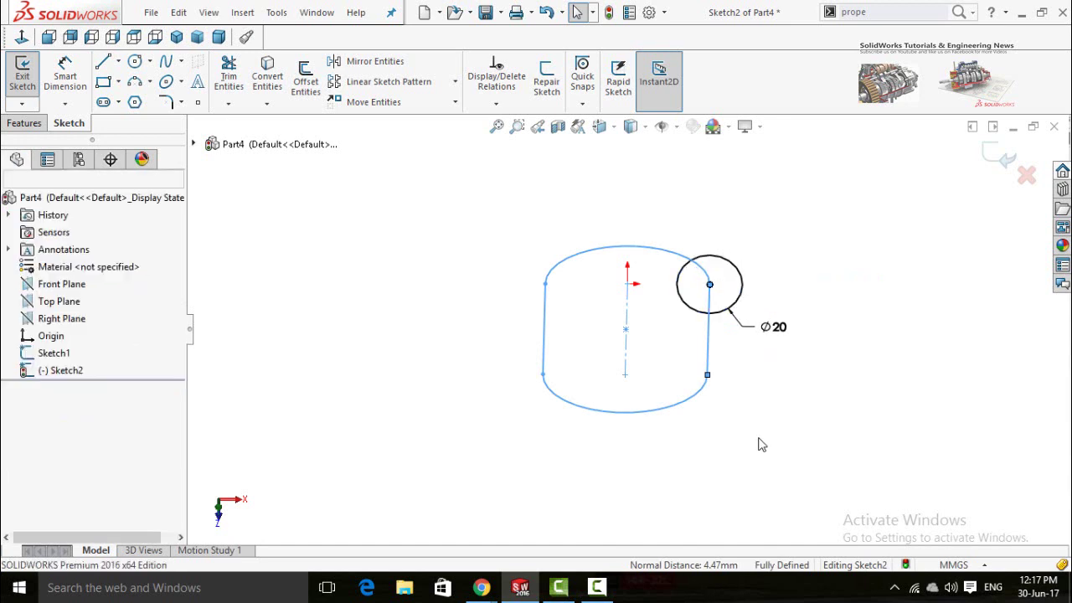
click(999, 157)
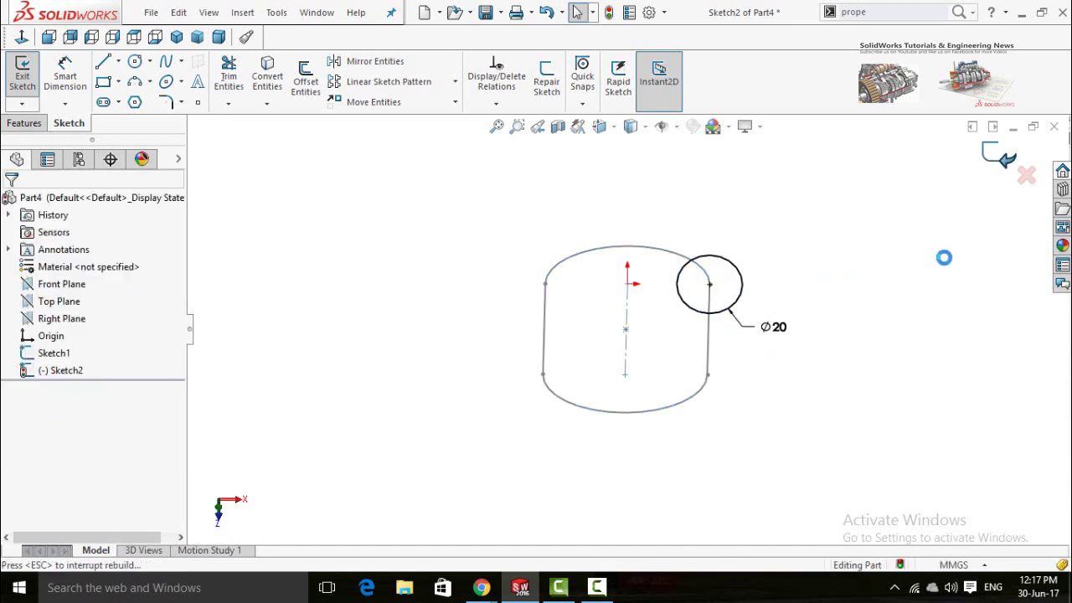
click(824, 295)
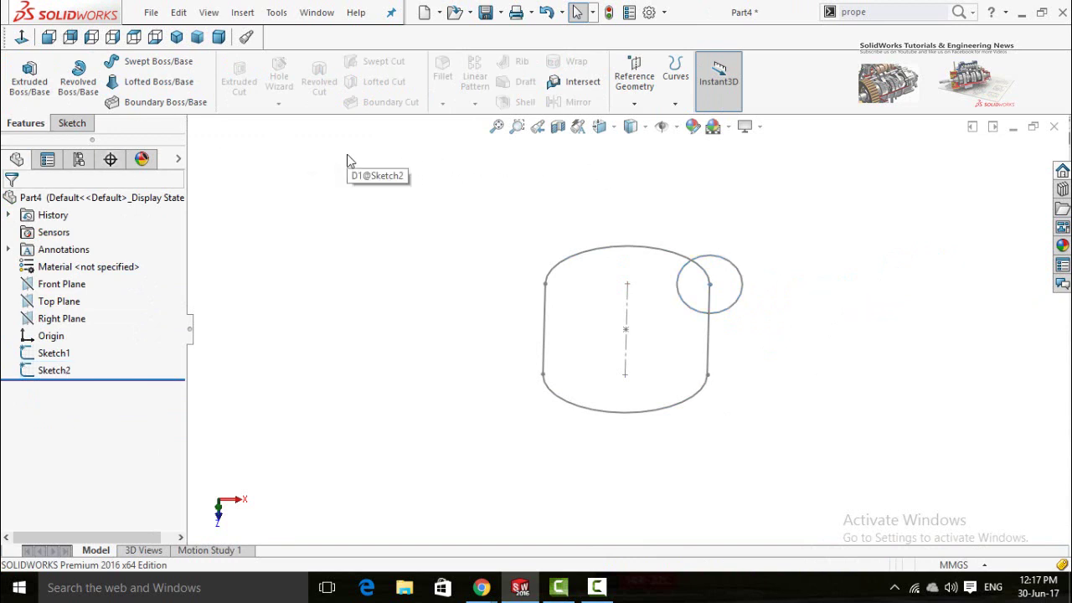
Sweep the Ø20 circle (Sketch2) along the slot path (Sketch1) into a solid oval link.
click(145, 67)
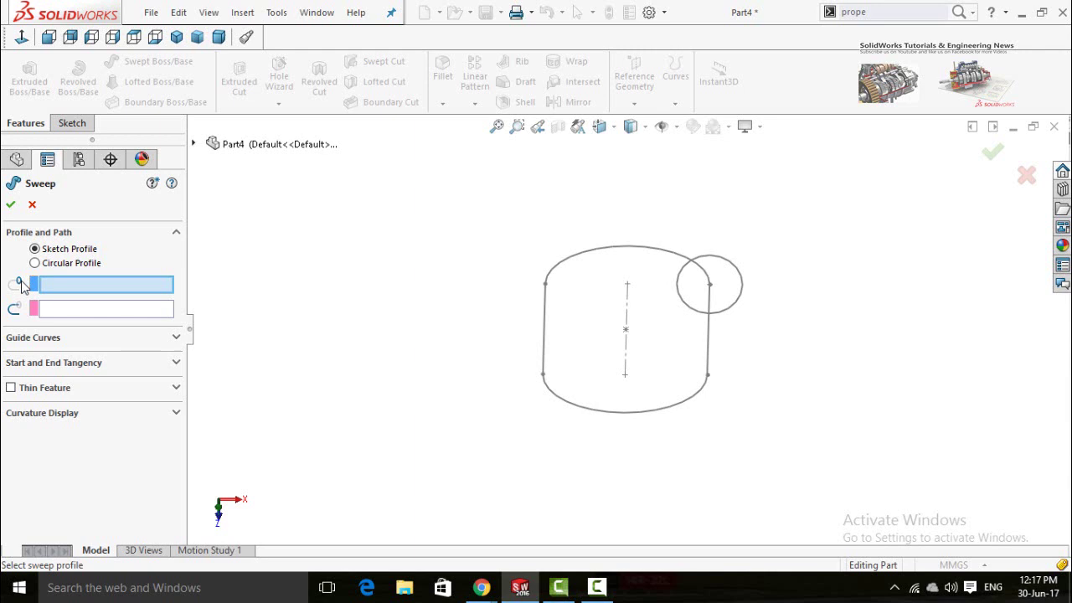
click(740, 282)
click(544, 331)
right_click(107, 308)
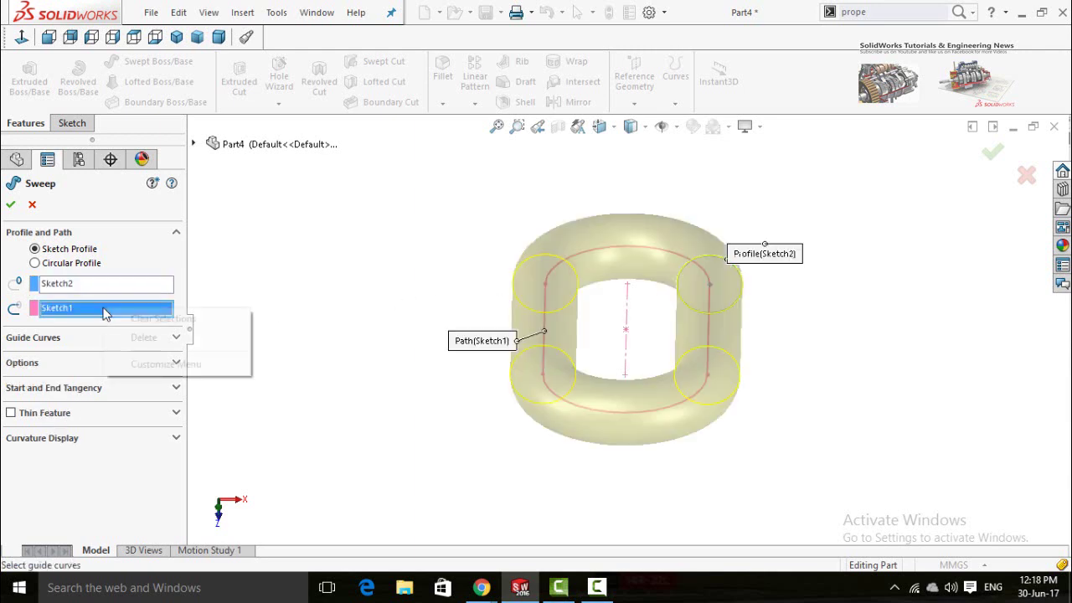
click(120, 321)
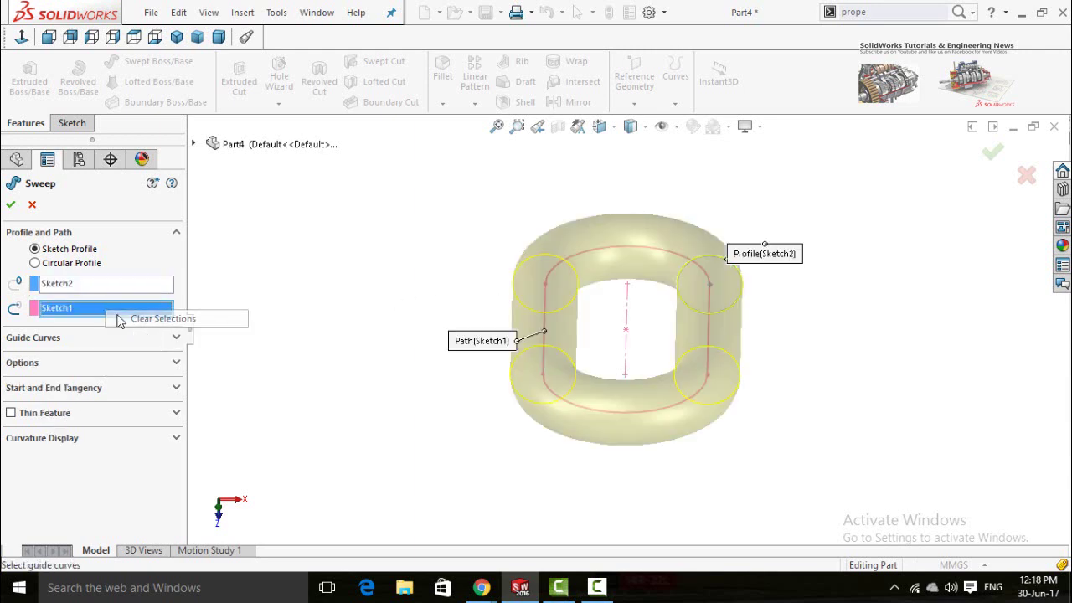
click(545, 342)
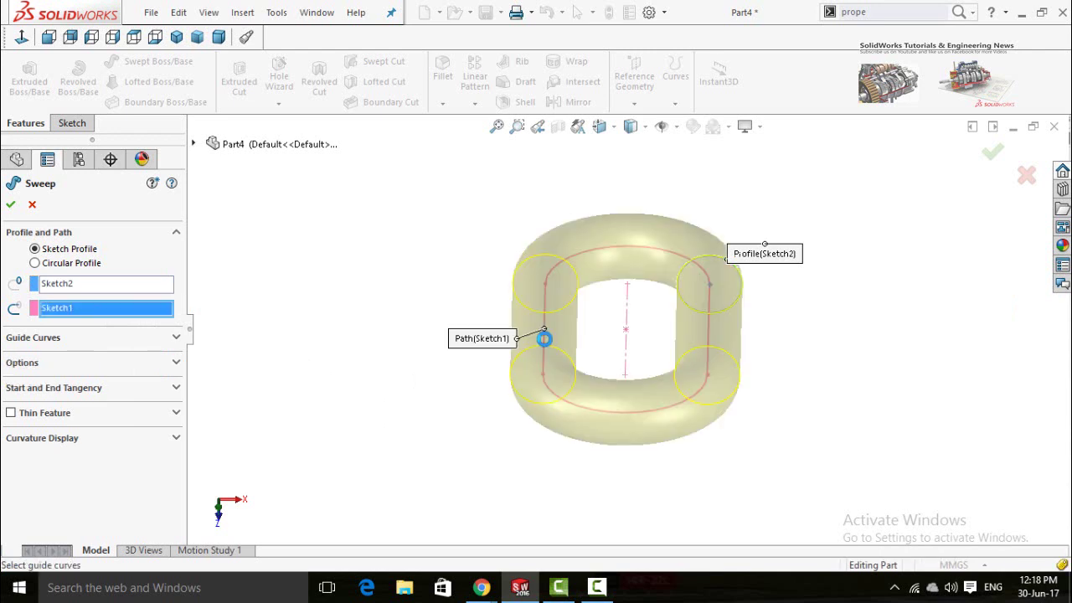
click(12, 208)
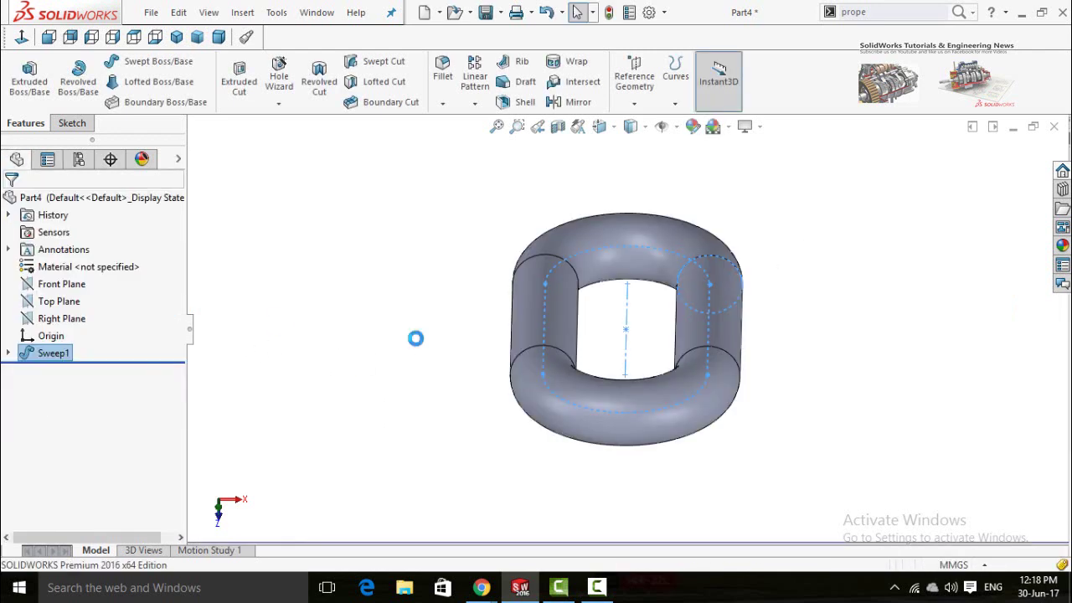
middle_drag(408, 342, 472, 460)
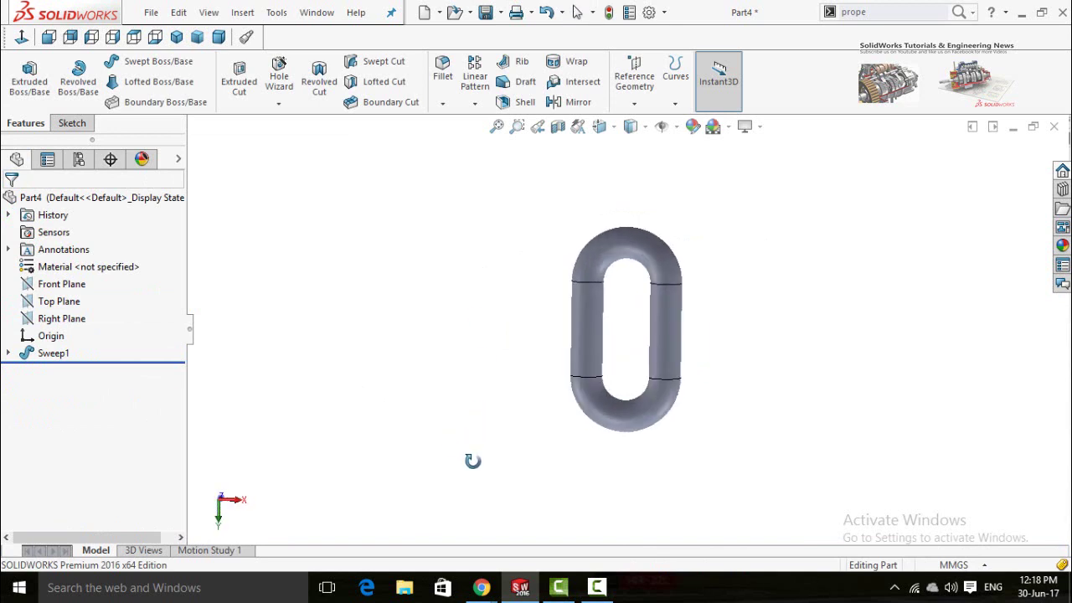
Apply a Twisting Flex of 90° to the Sweep1 link body.
click(242, 14)
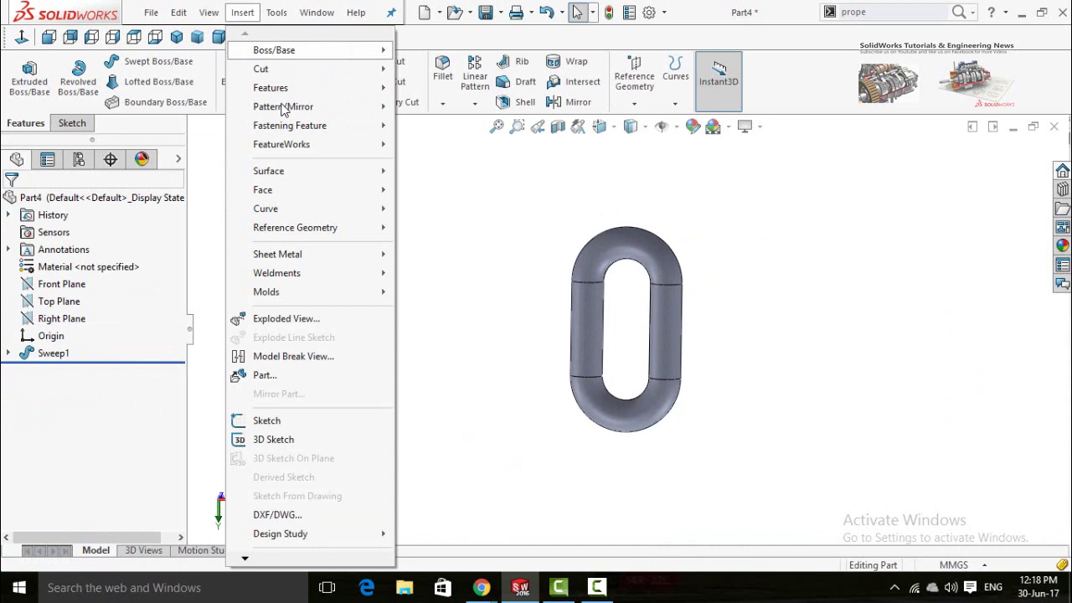
mouse_move(289, 91)
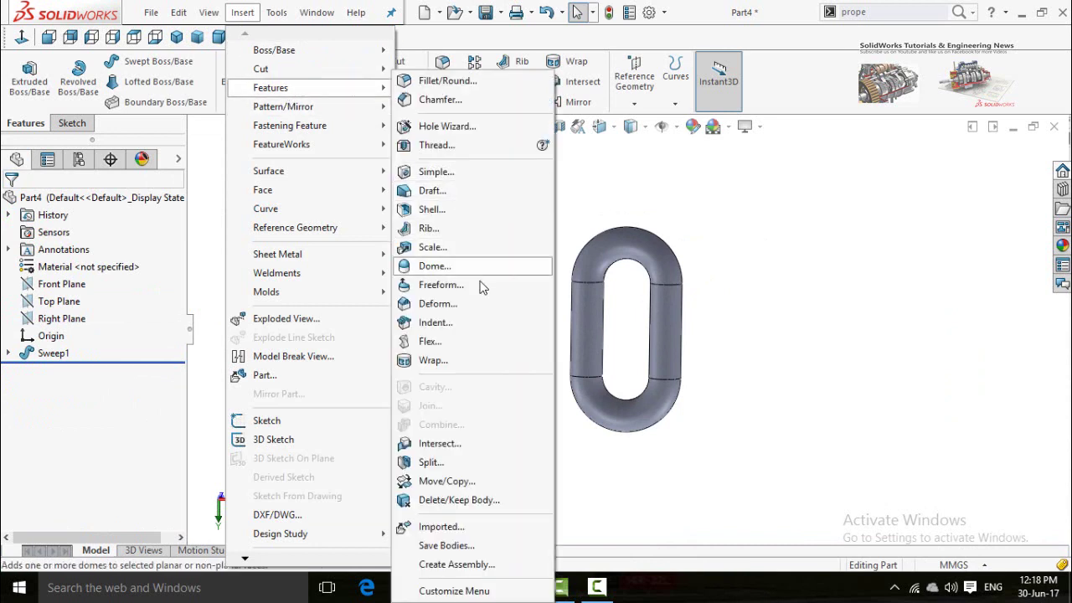
click(444, 345)
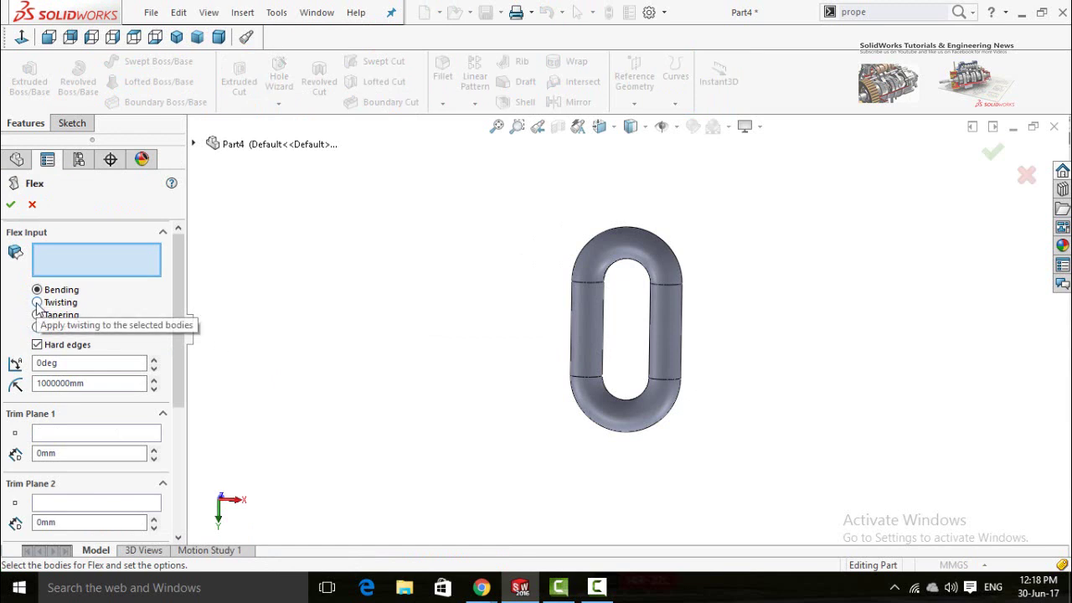
click(37, 302)
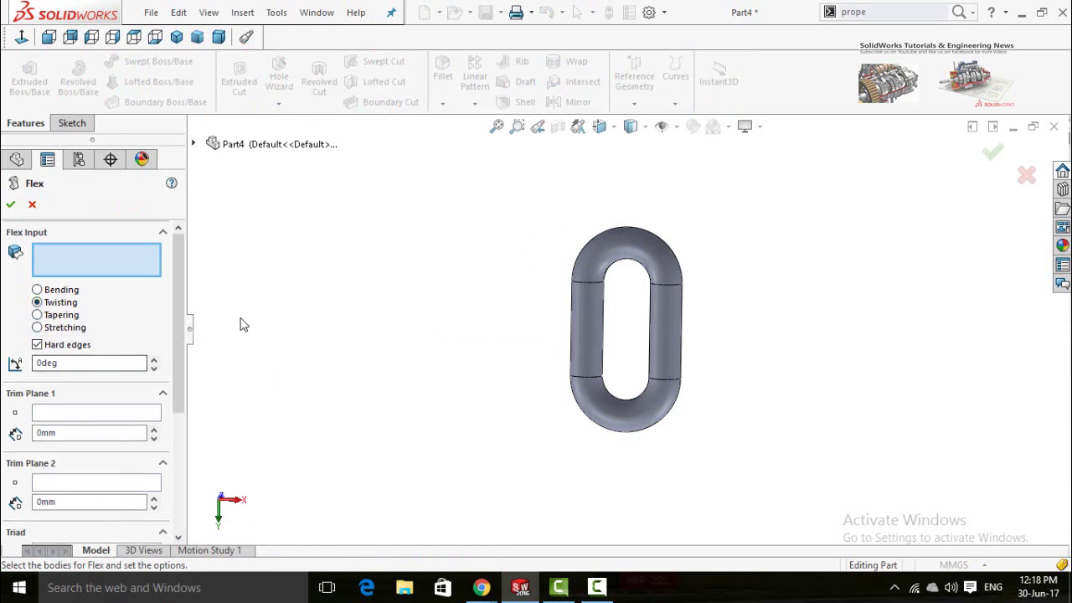
click(584, 327)
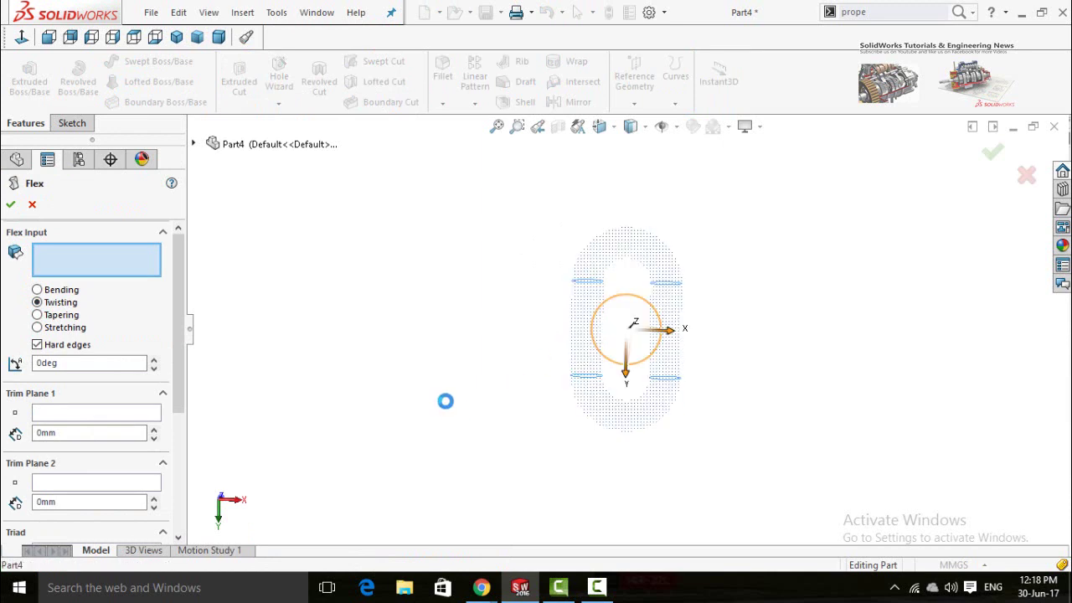
click(82, 365)
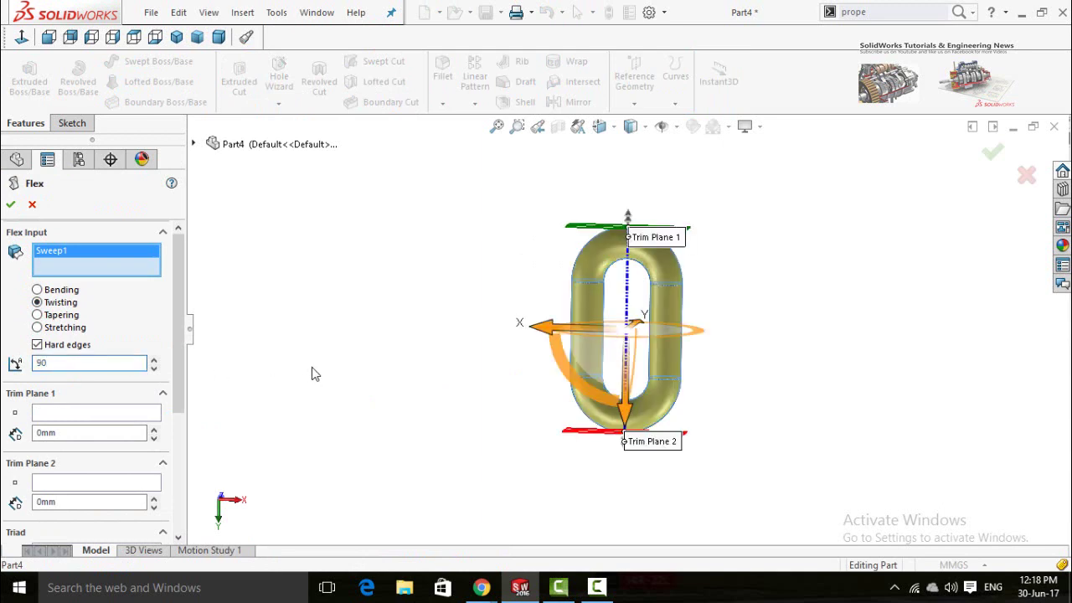
key(Return)
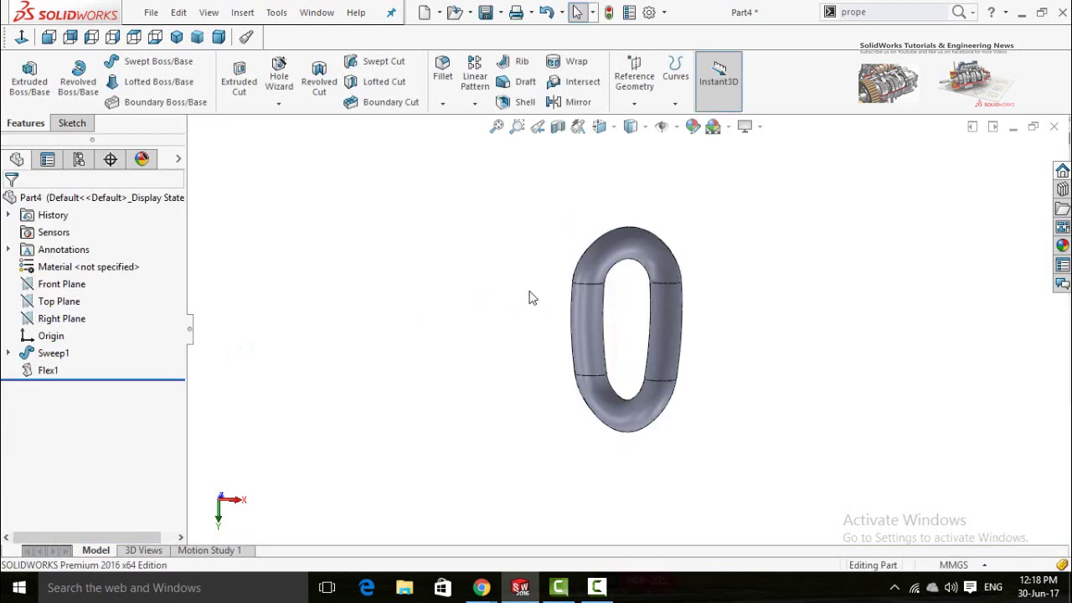
Start a new sketch on the Front Plane.
middle_drag(529, 297, 435, 218)
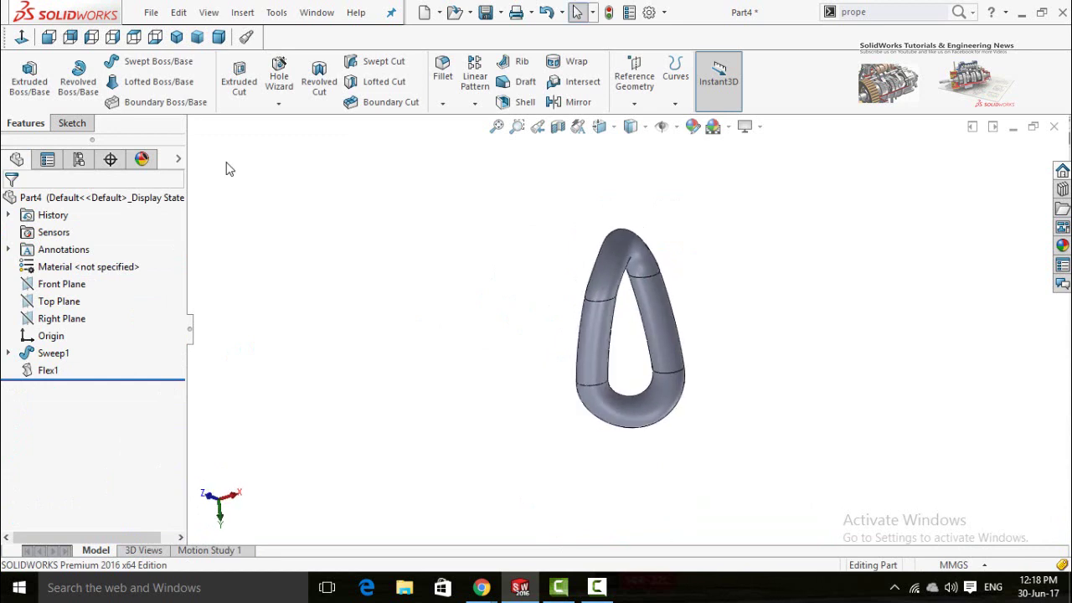
click(62, 284)
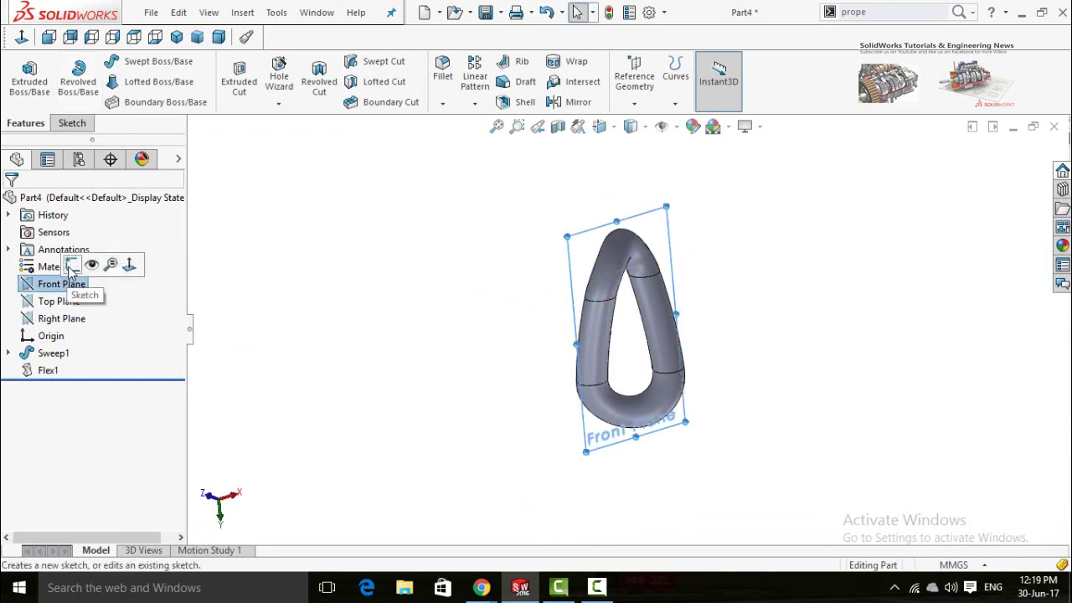
click(74, 264)
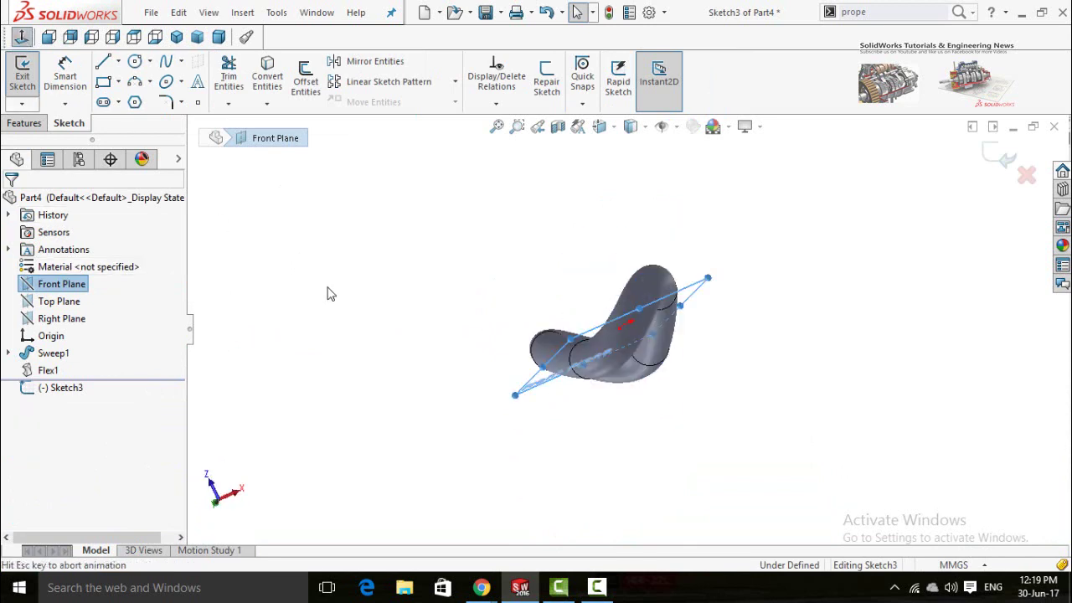
click(816, 333)
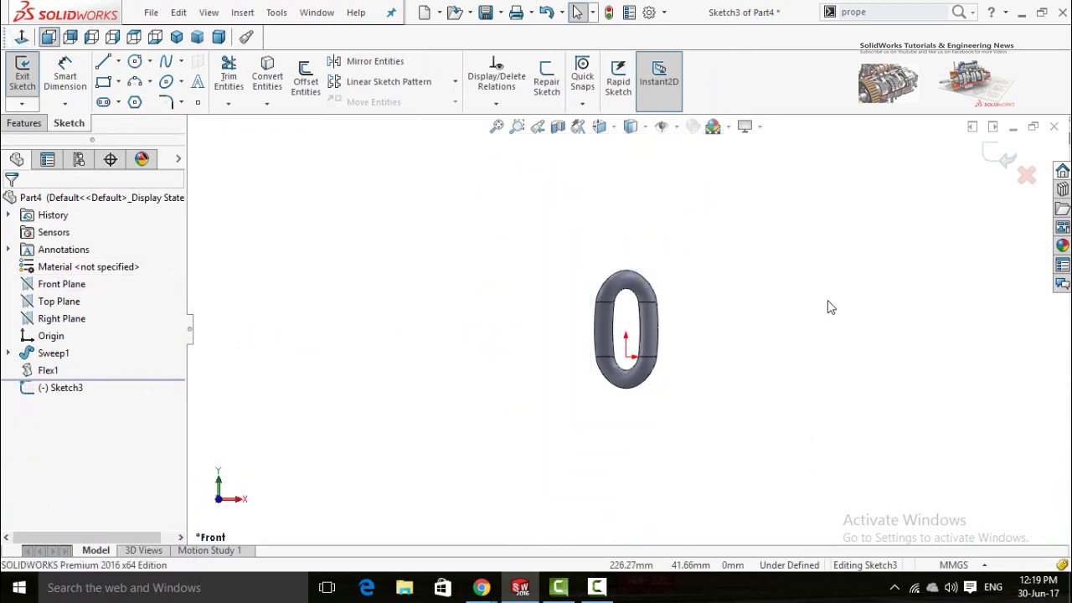
Draw a six-point wavy spline from the top of the link out to the right.
click(168, 62)
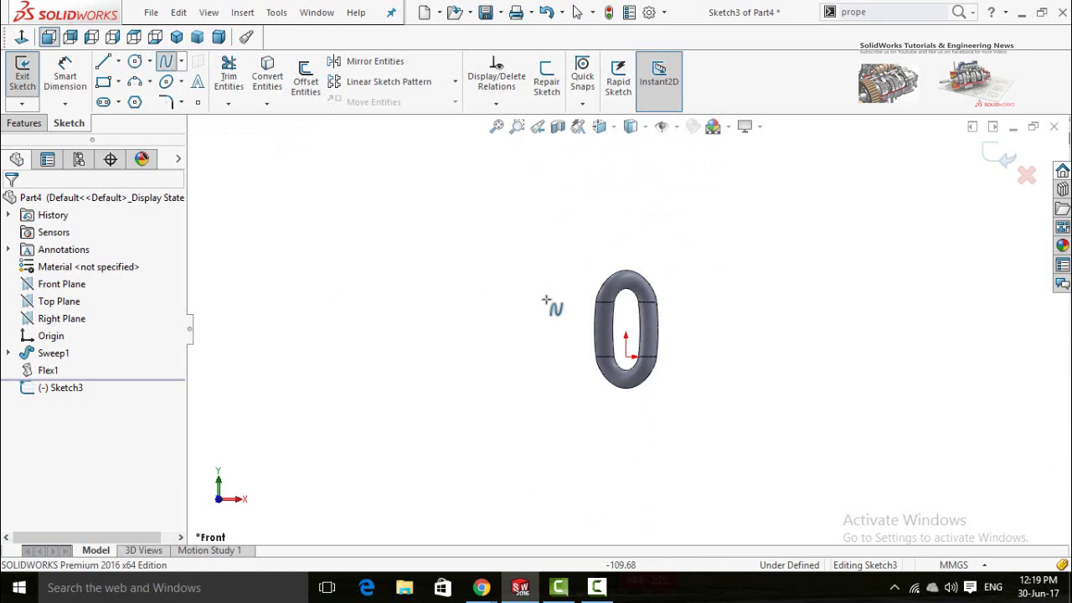
click(626, 306)
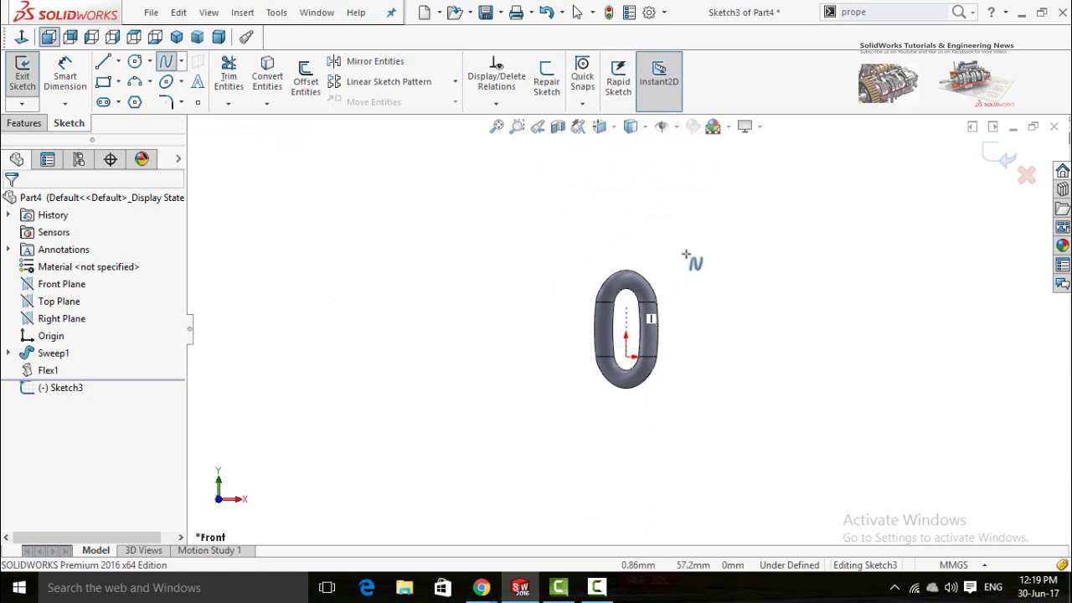
scroll(753, 184, up, 3)
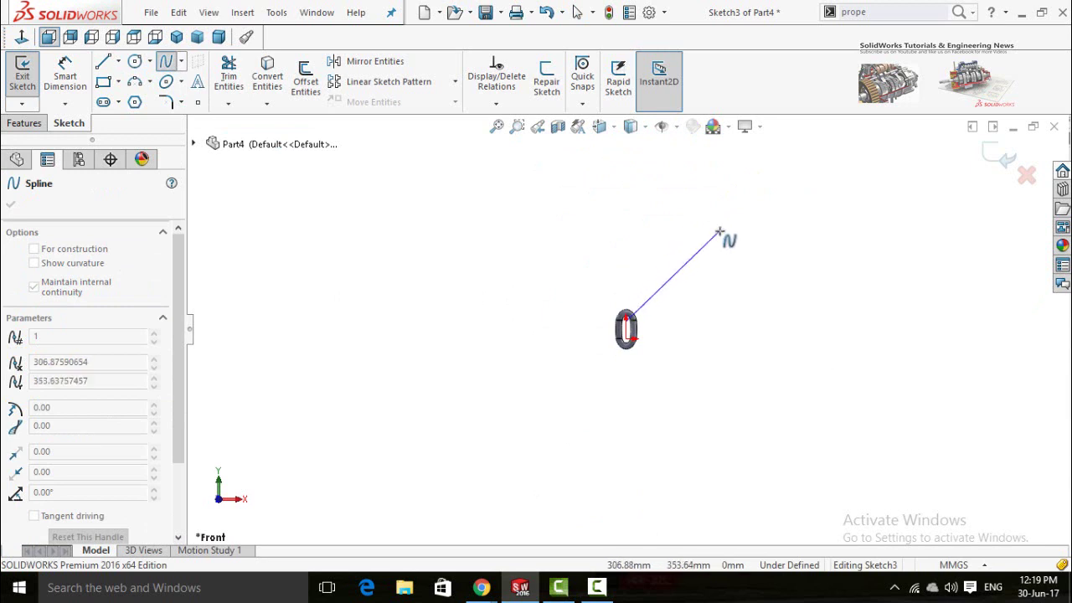
click(693, 259)
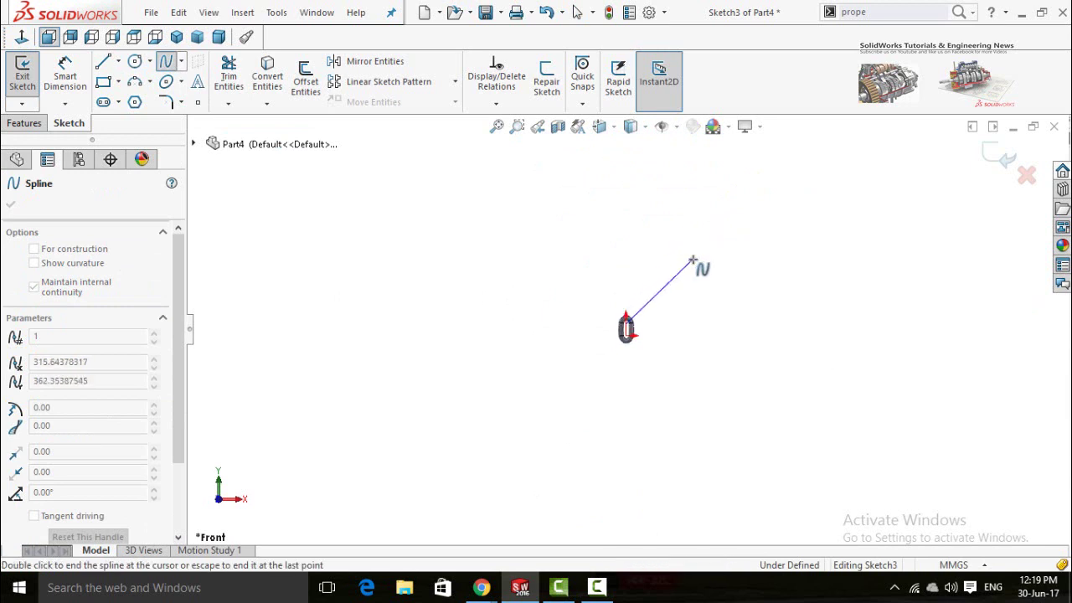
click(748, 289)
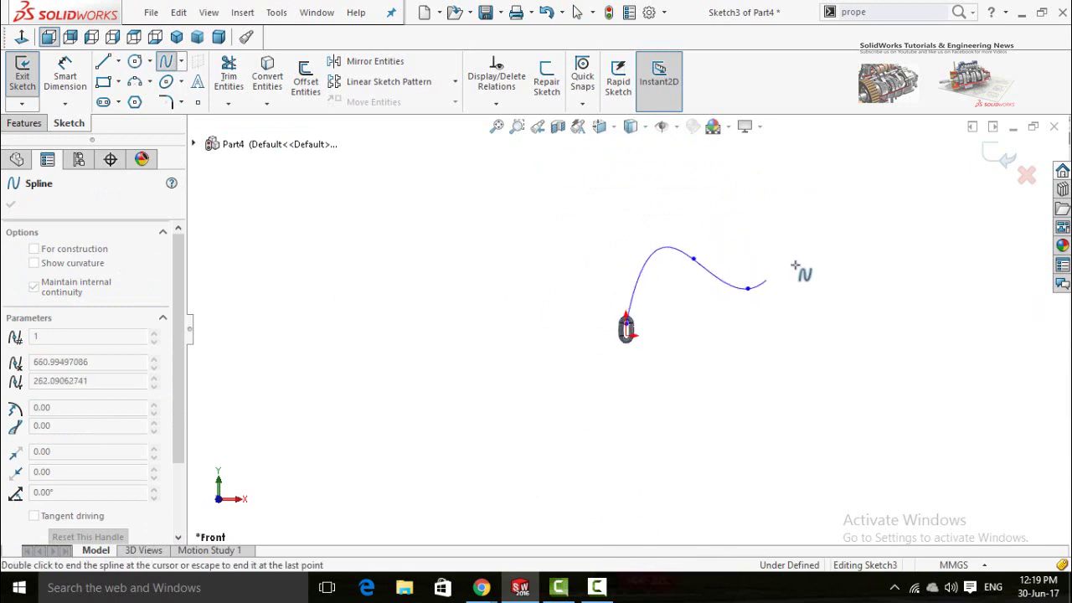
click(839, 244)
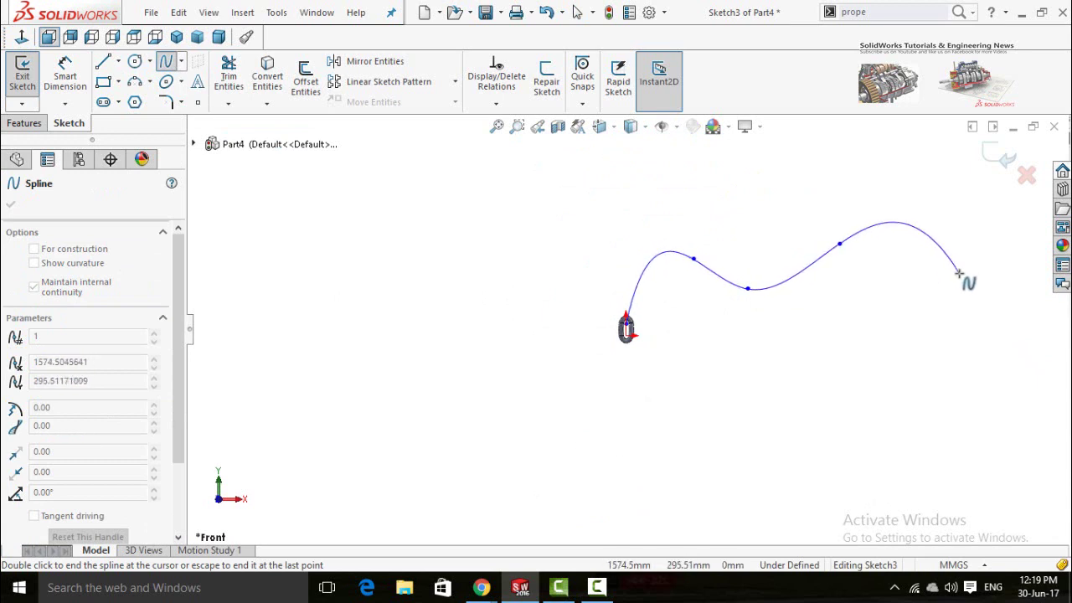
key(z)
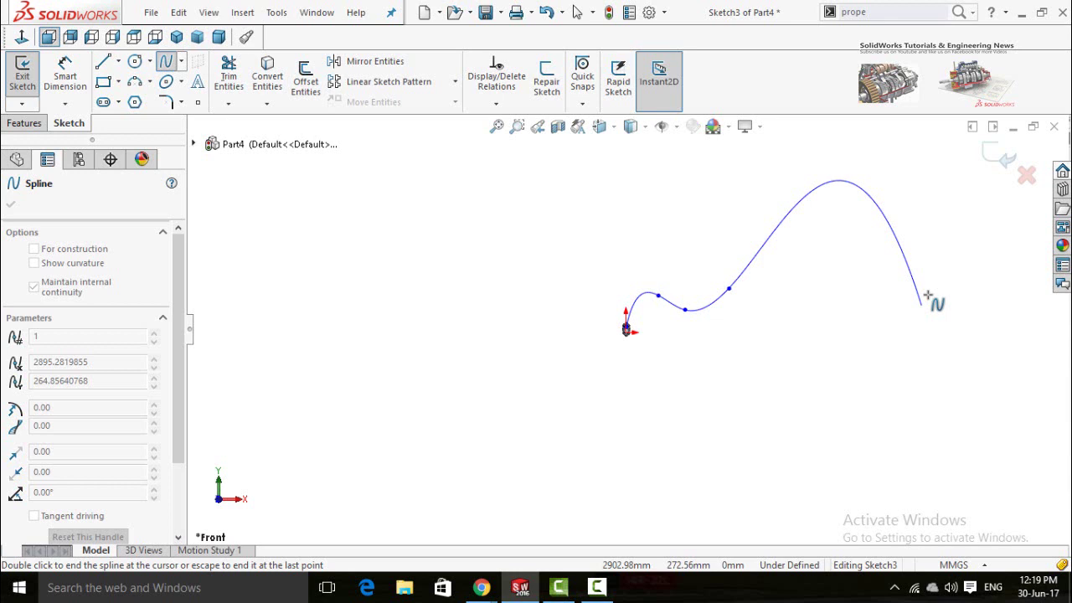
click(826, 288)
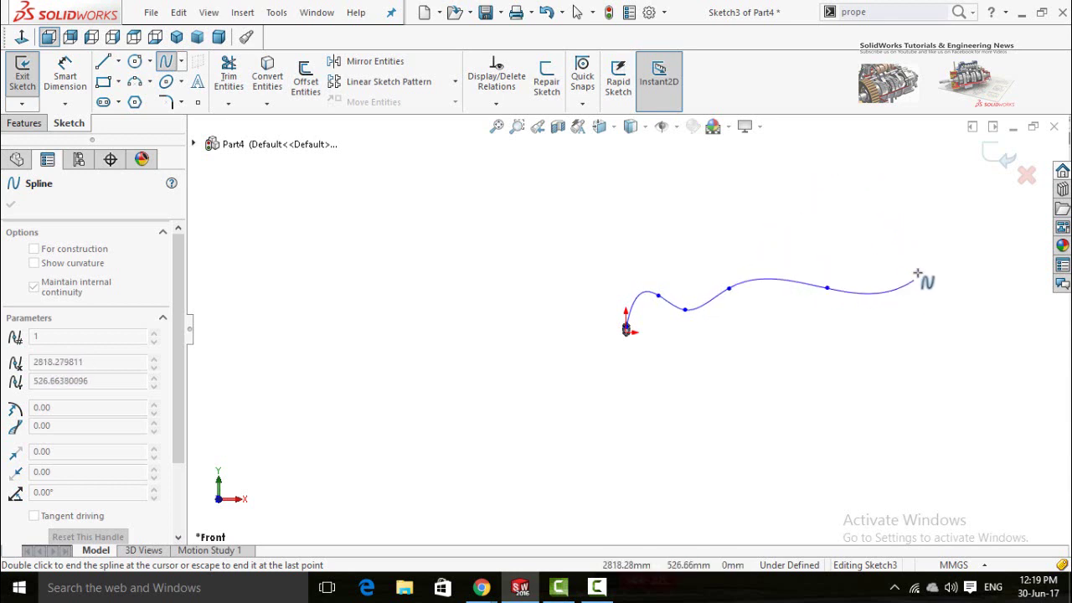
click(938, 274)
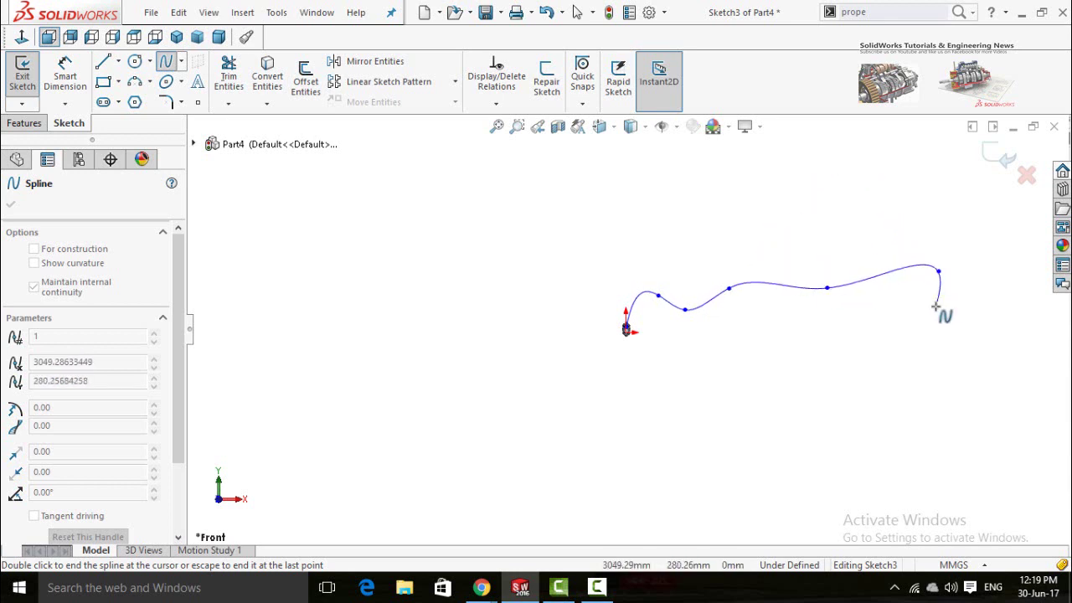
key(Escape)
Move one spline bend point leftward, then close Sketch3 and deselect the spline.
scroll(670, 289, down, 3)
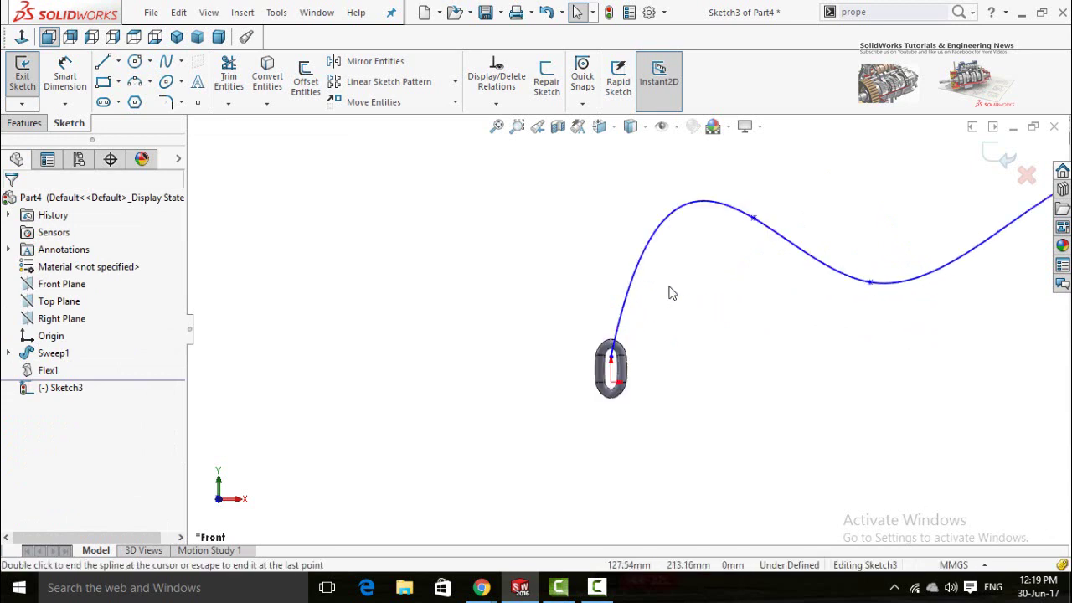
drag(773, 204, 728, 194)
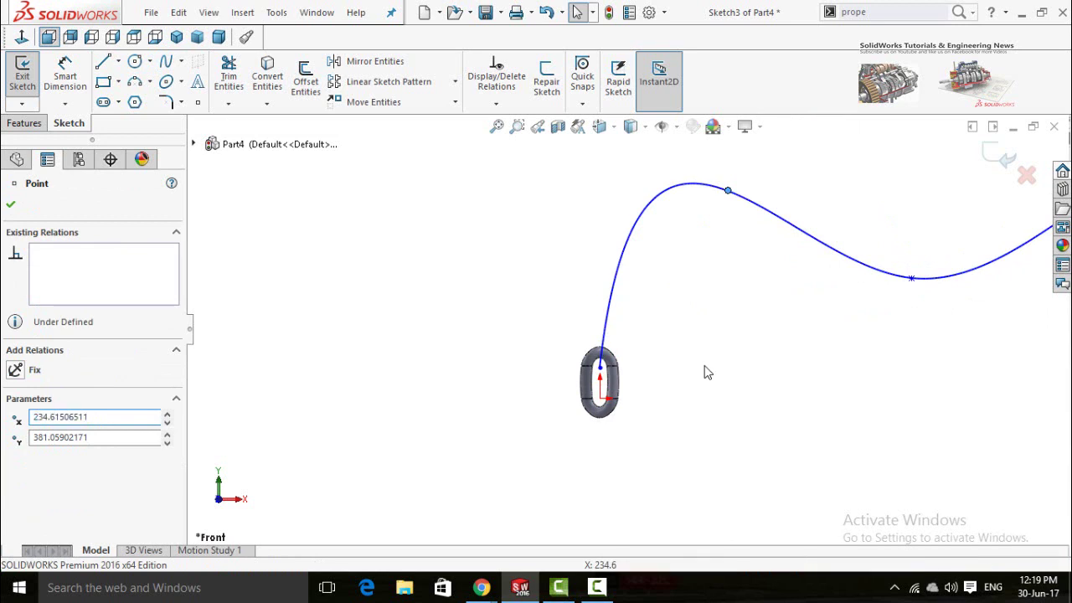
click(706, 371)
scroll(774, 360, up, 3)
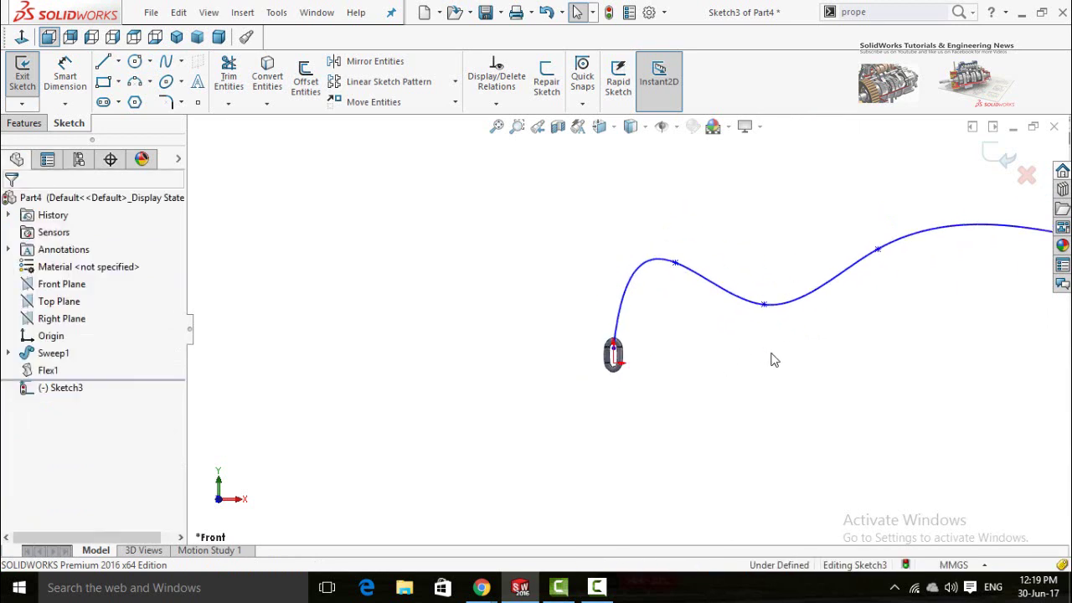
click(998, 159)
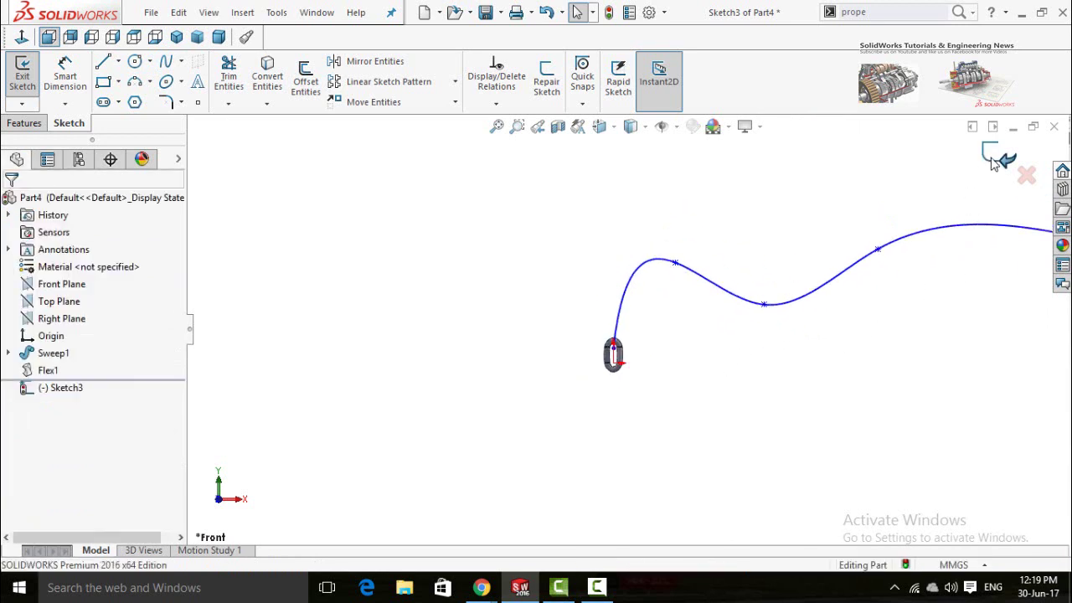
click(706, 417)
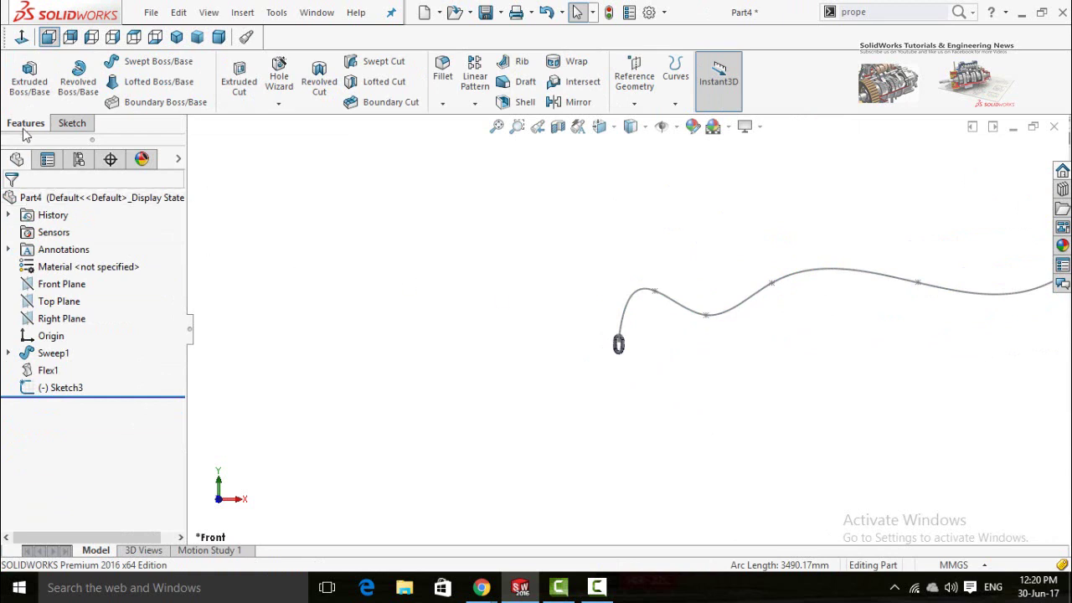
Create a Curve Driven Pattern with Spline1 as Direction 1 and the Flex1 body as the seed.
click(475, 105)
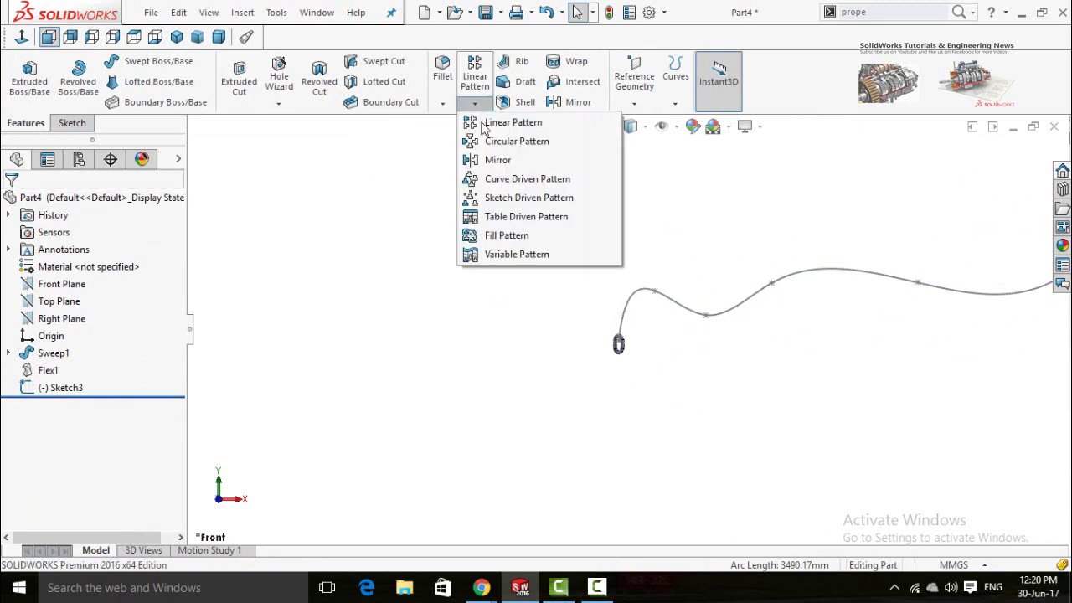
click(511, 180)
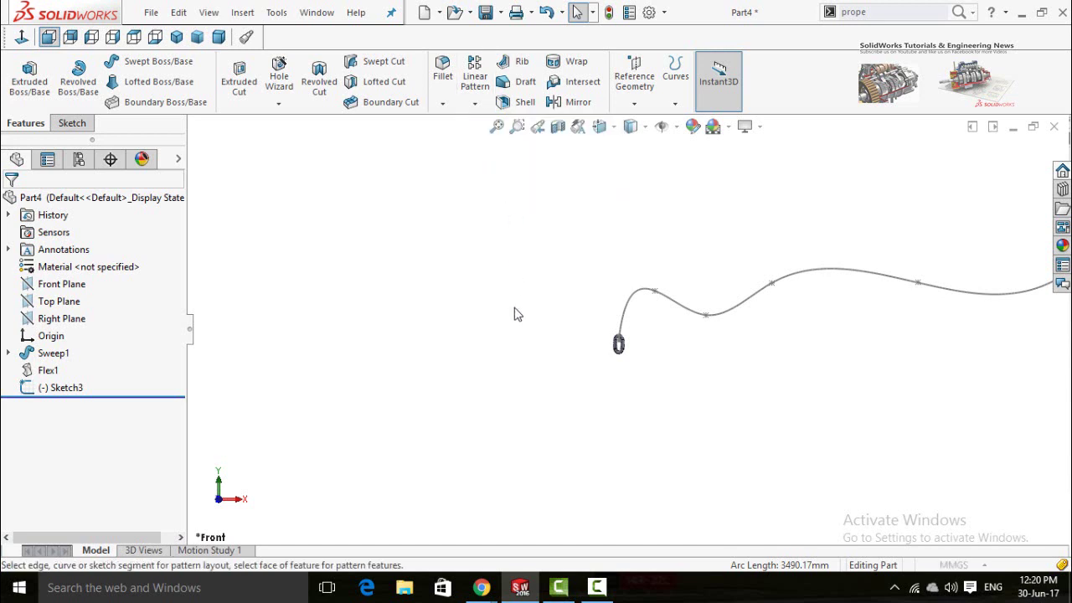
scroll(756, 315, down, 1)
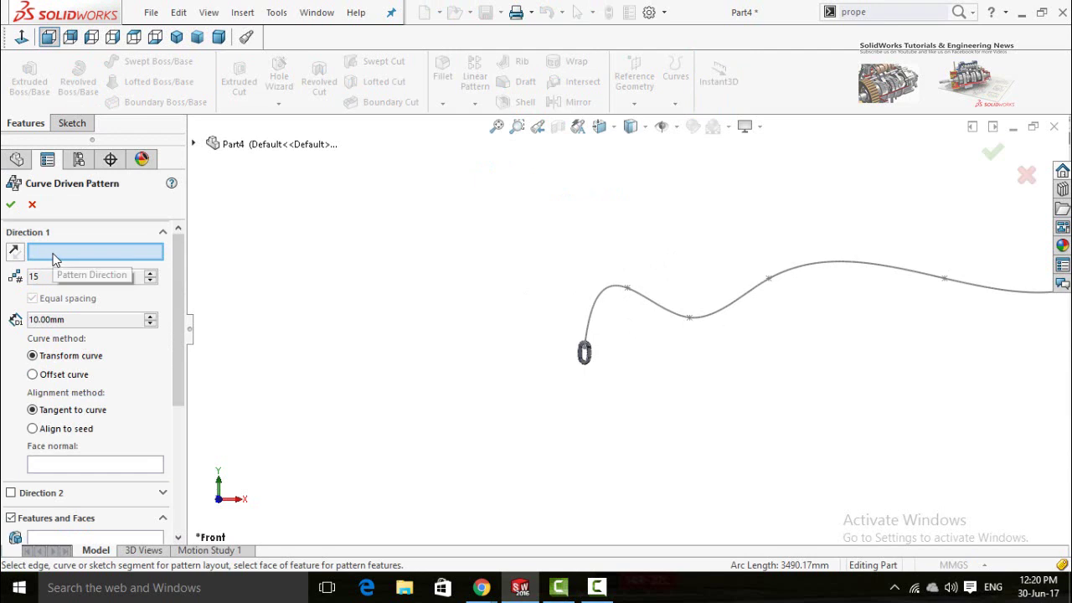
click(647, 308)
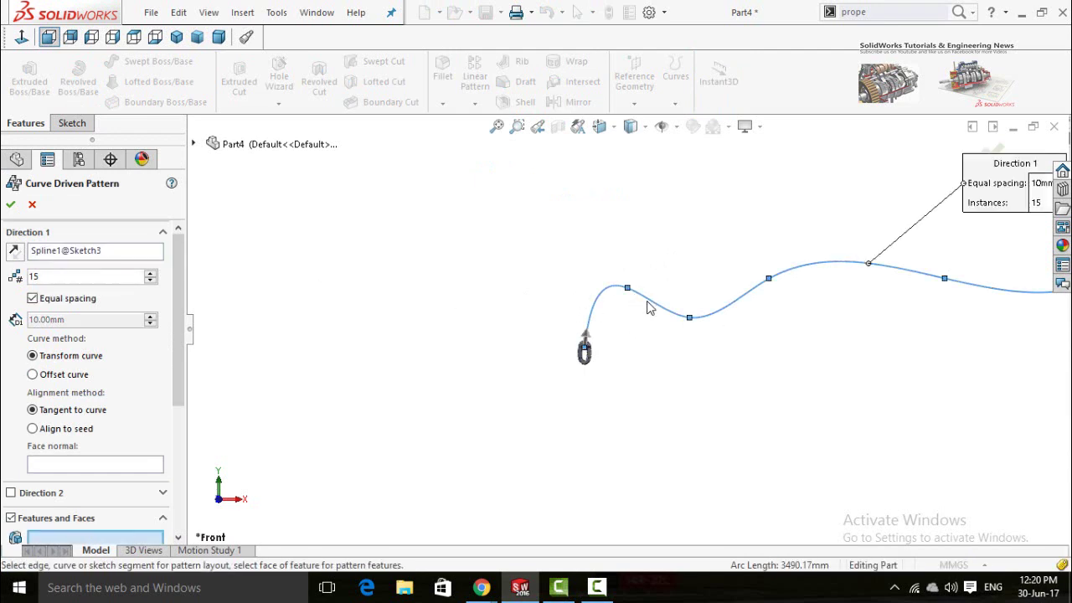
drag(178, 351, 178, 465)
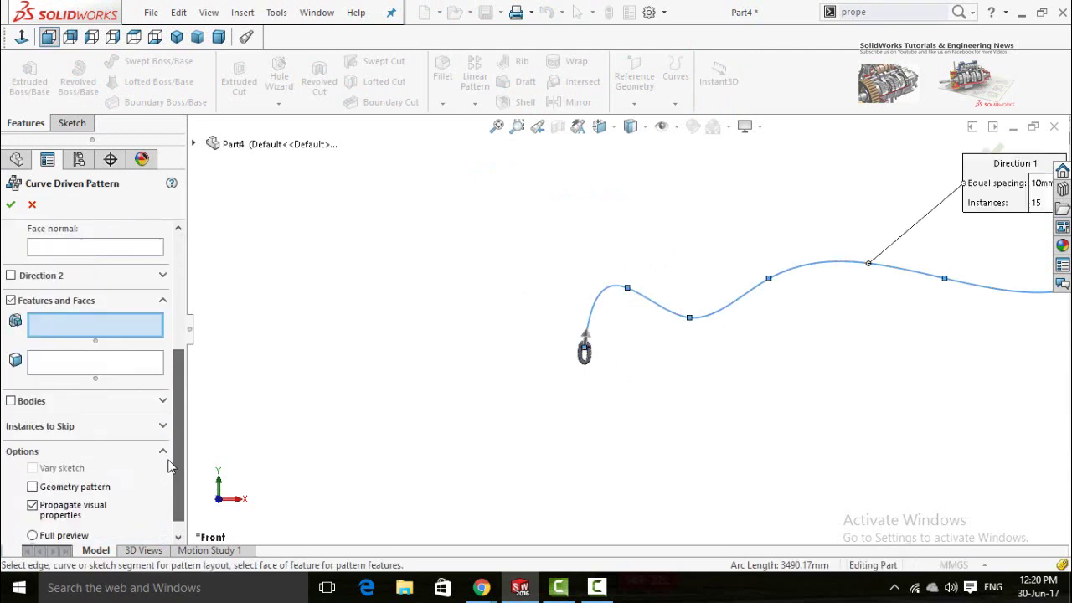
click(11, 402)
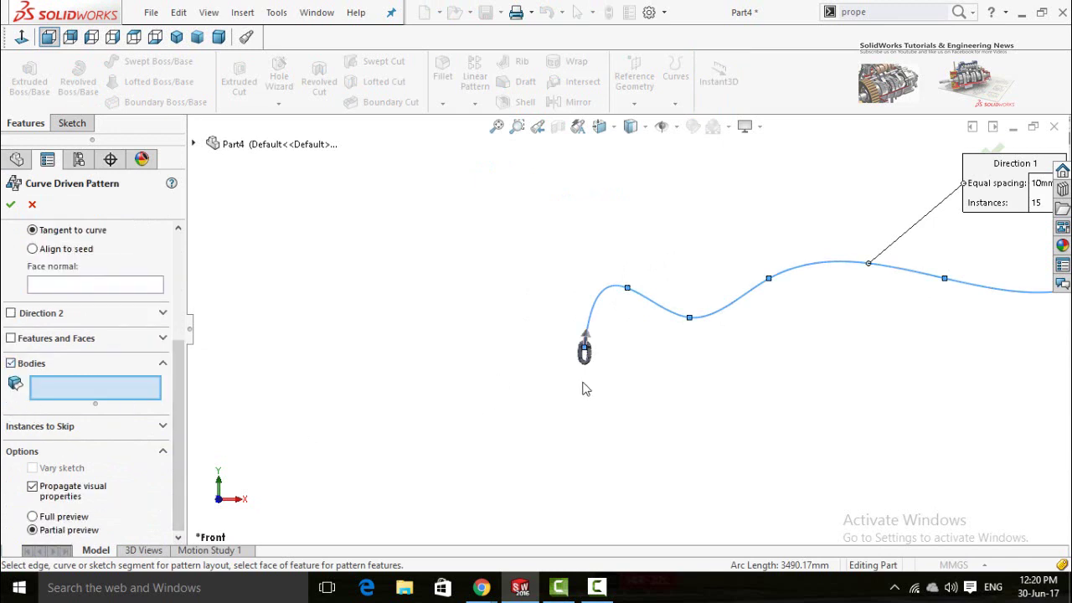
scroll(586, 372, down, 5)
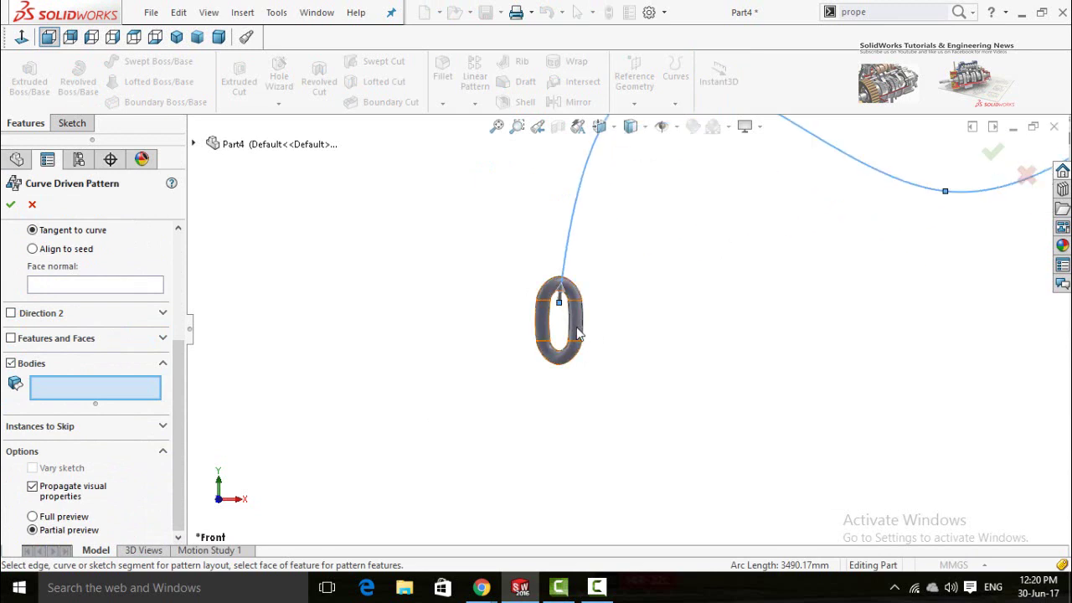
click(577, 333)
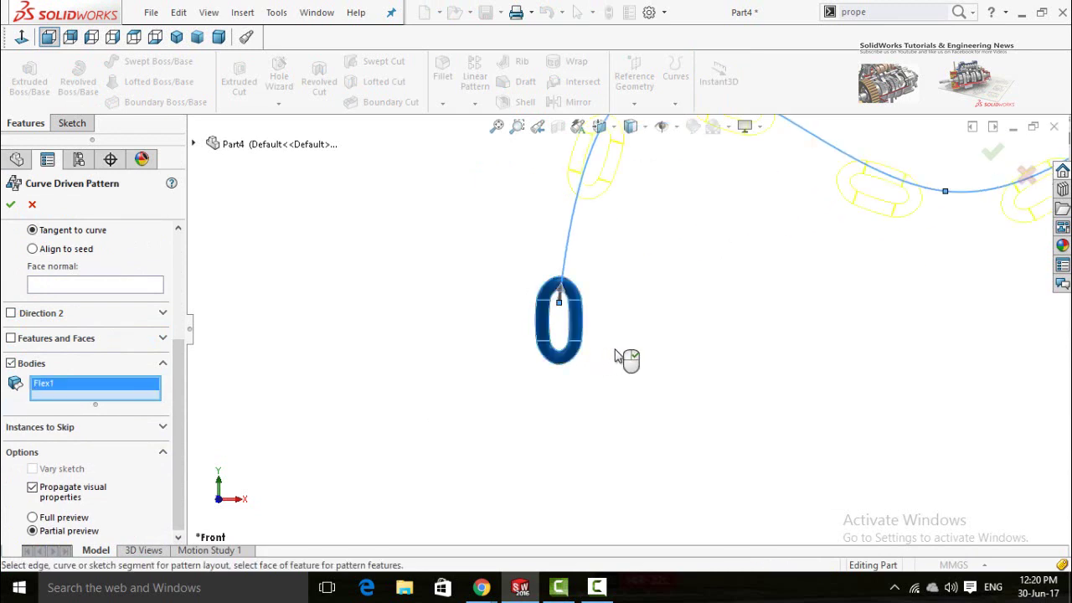
scroll(620, 360, up, 5)
drag(178, 393, 194, 269)
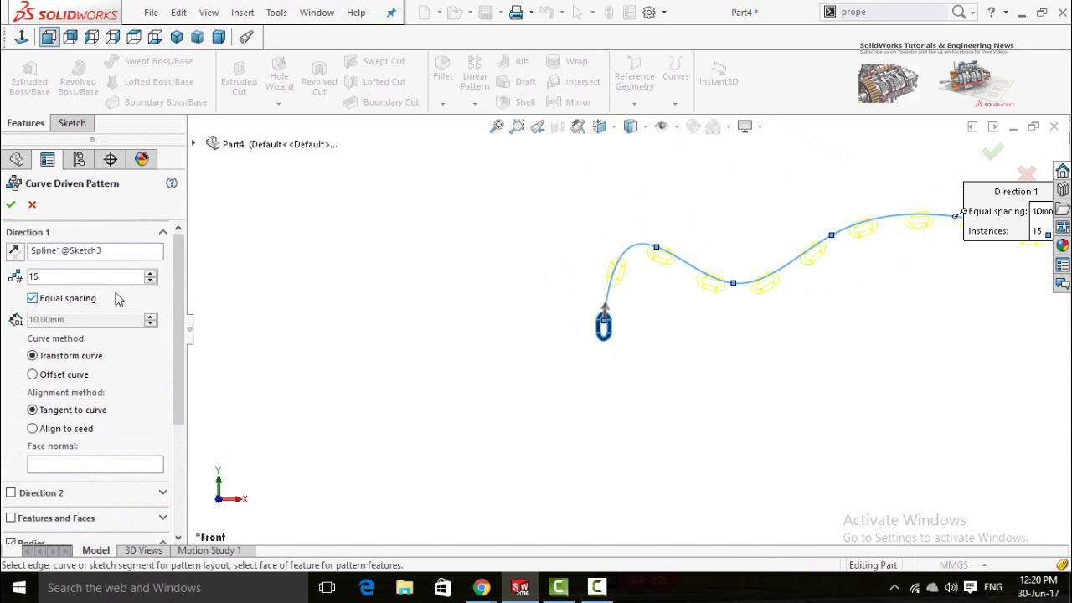
Set the Direction 1 instance count to 45 and confirm CrvPattern1.
click(45, 277)
text(25)
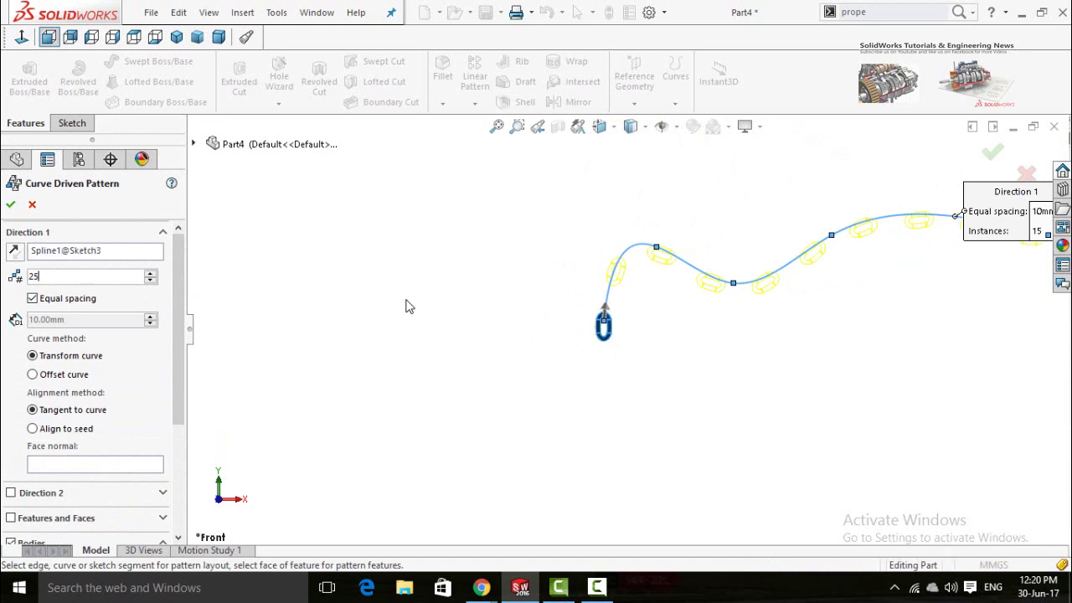
scroll(677, 299, down, 5)
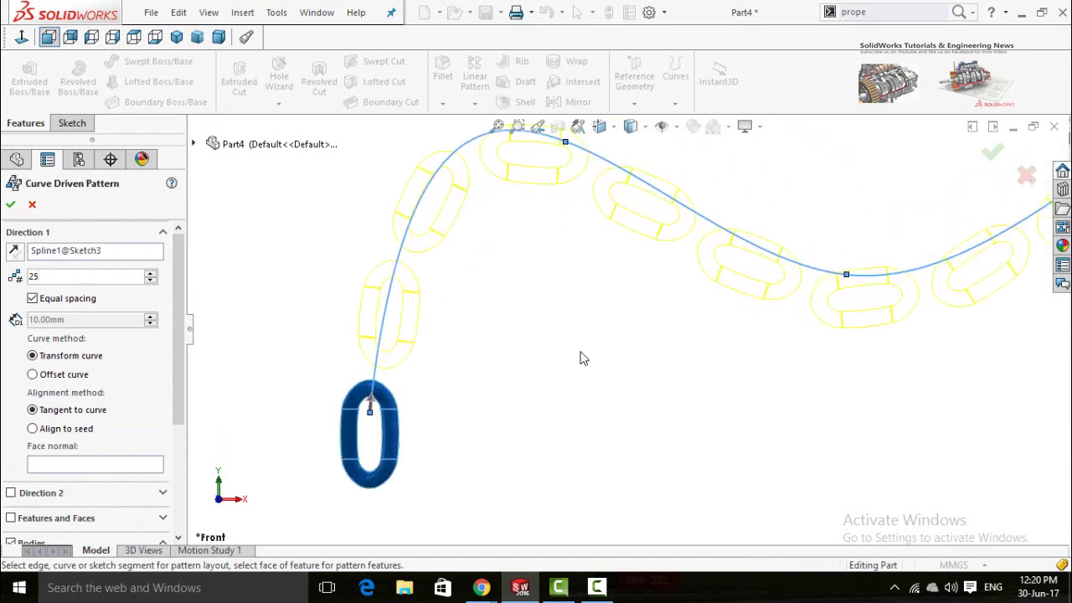
scroll(432, 433, down, 2)
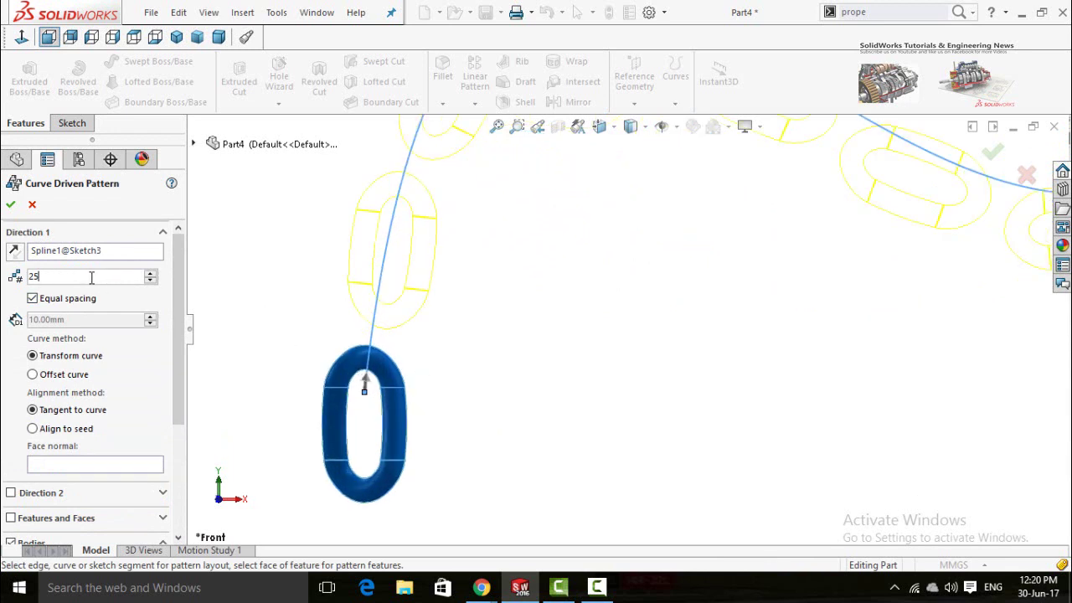
text(15)
key(Return)
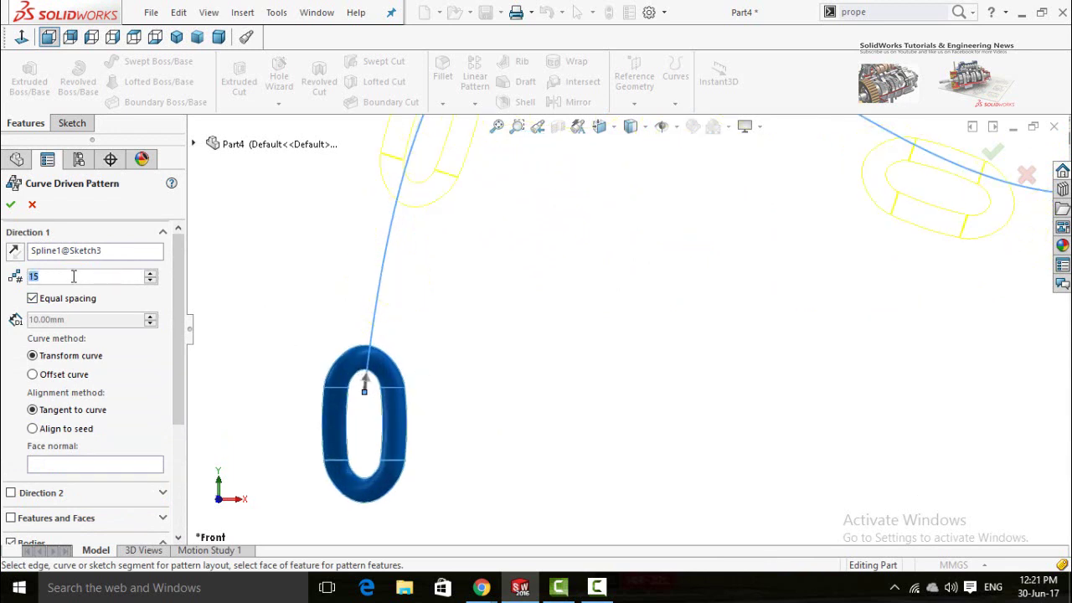
text(45)
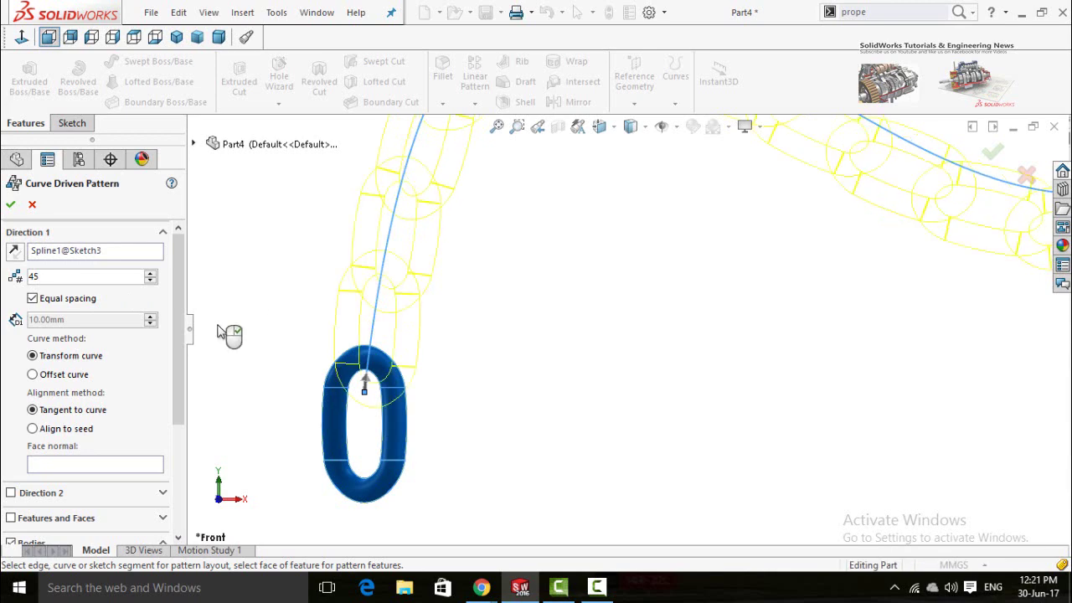
text(f)
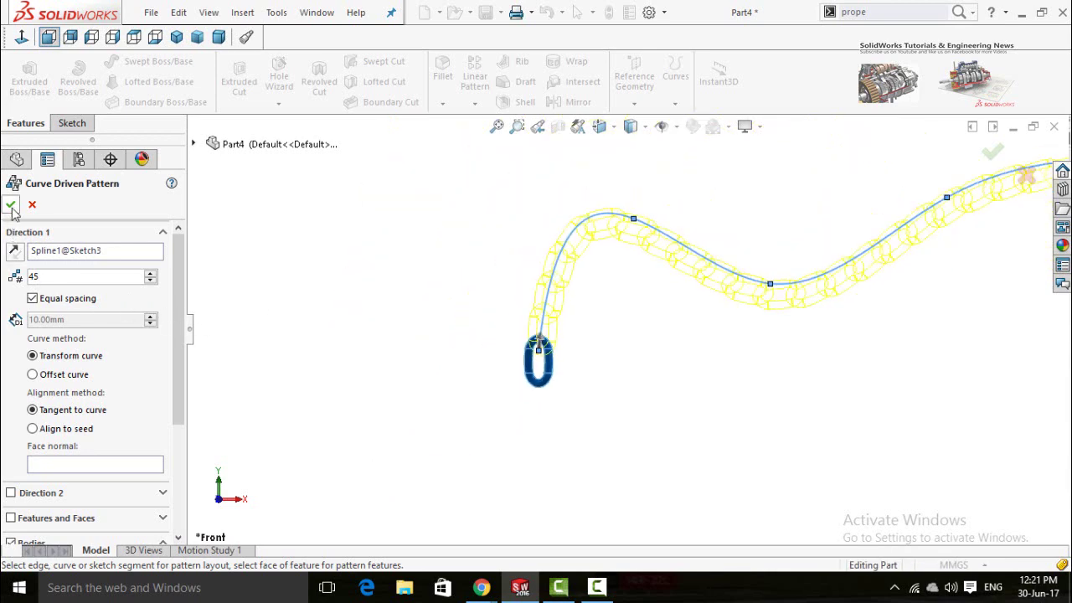
click(10, 205)
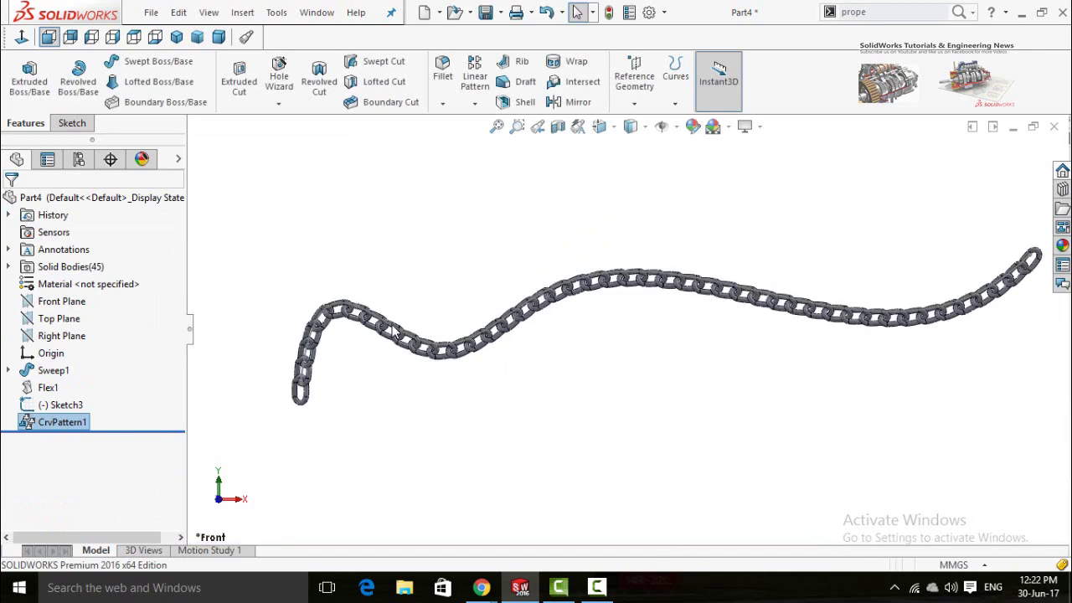
Zoom in on the 45-link chain, check CrvPattern1's details in the tree, and deselect.
scroll(393, 330, down, 4)
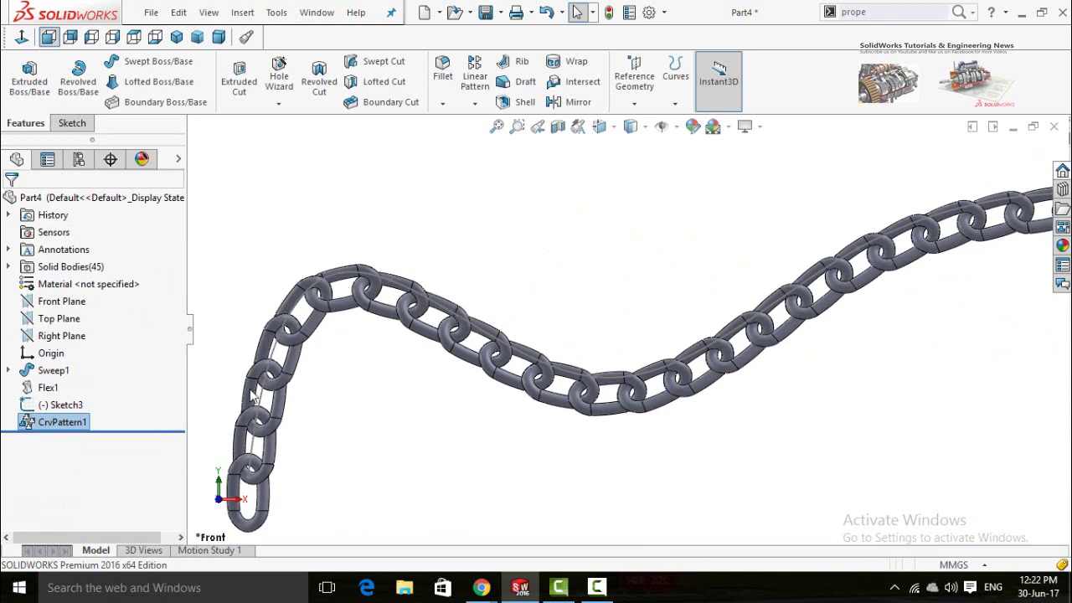
click(32, 424)
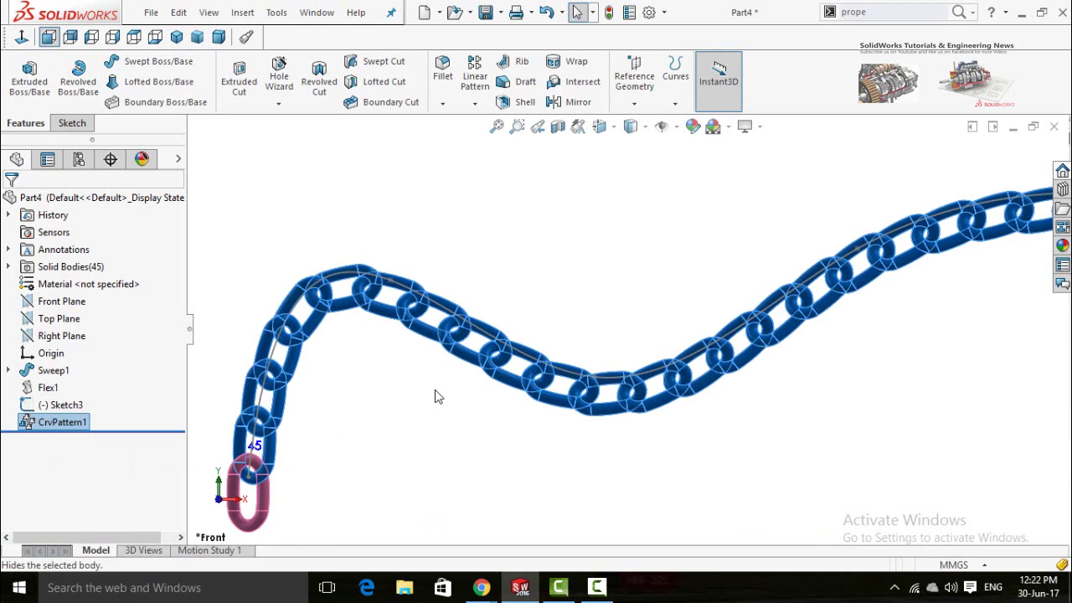
click(410, 379)
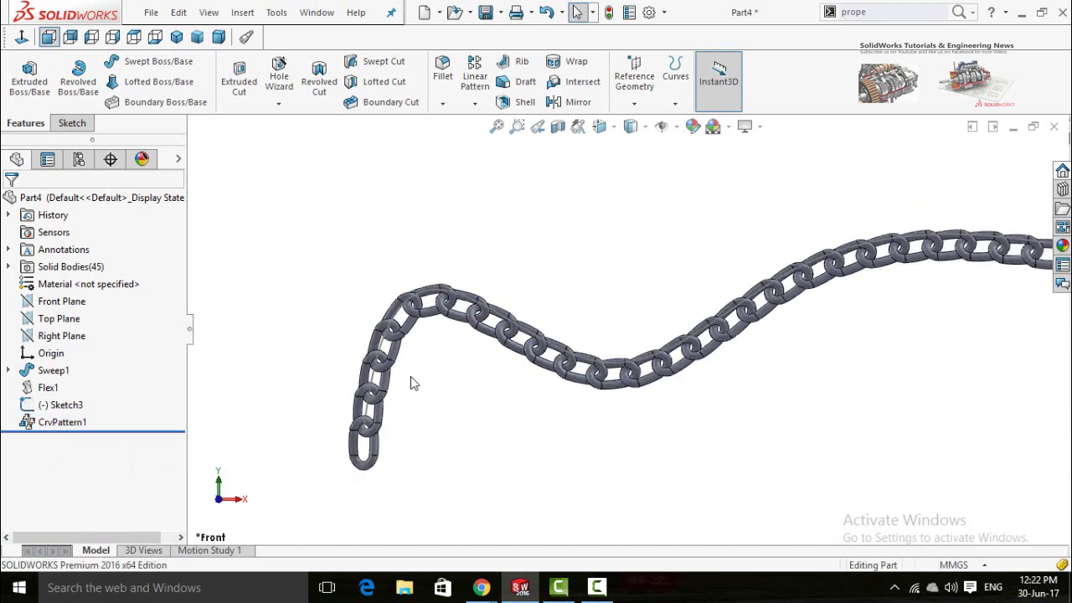
scroll(410, 383, down, 3)
Hide the Sketch3 spline path and show the full 45-link chain in isometric view.
double_click(399, 361)
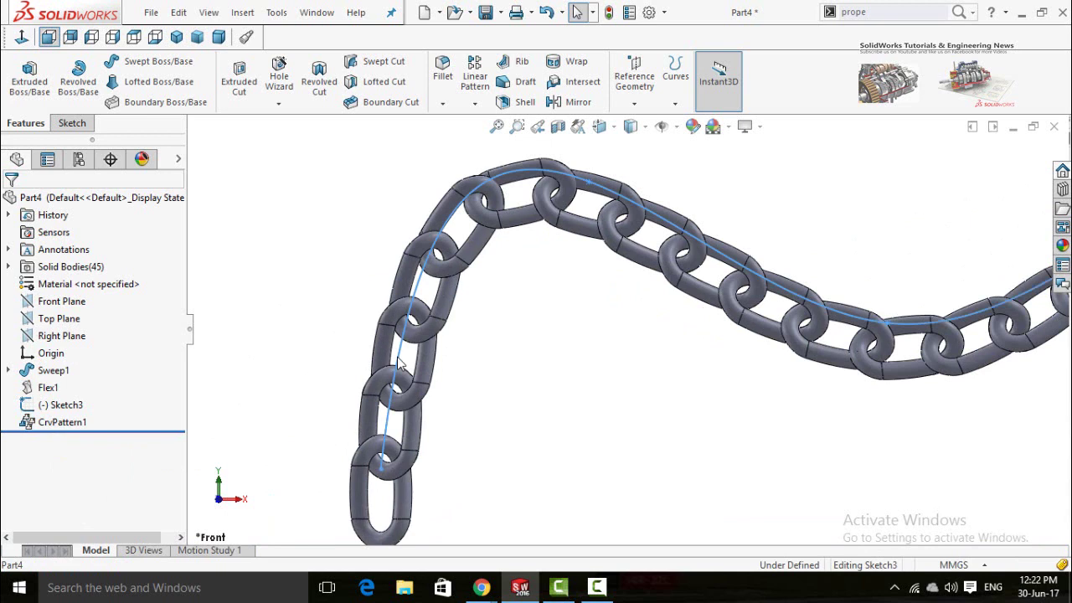
click(400, 362)
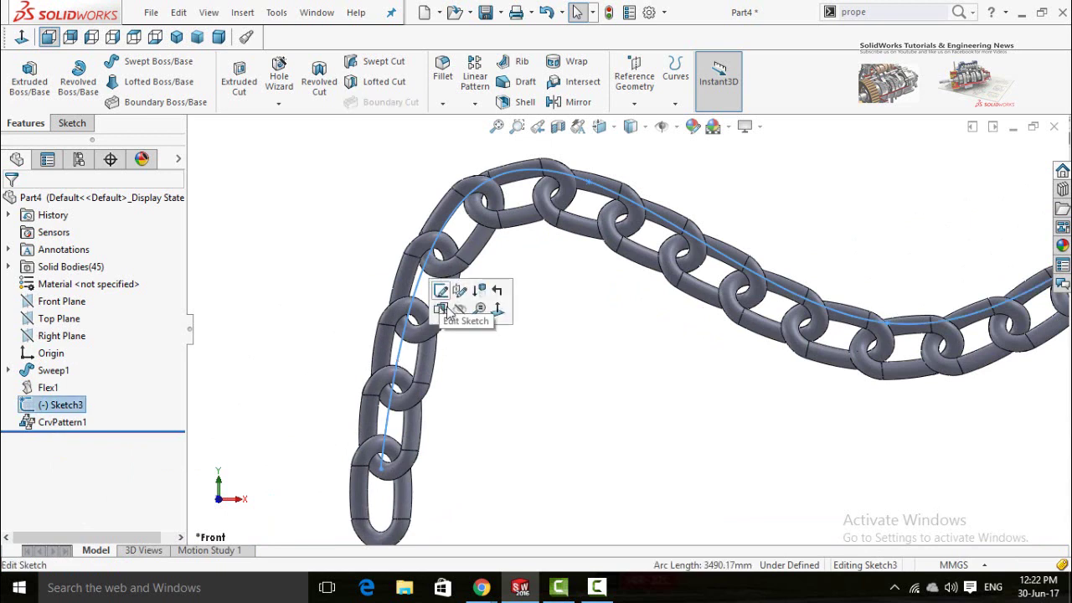
click(532, 376)
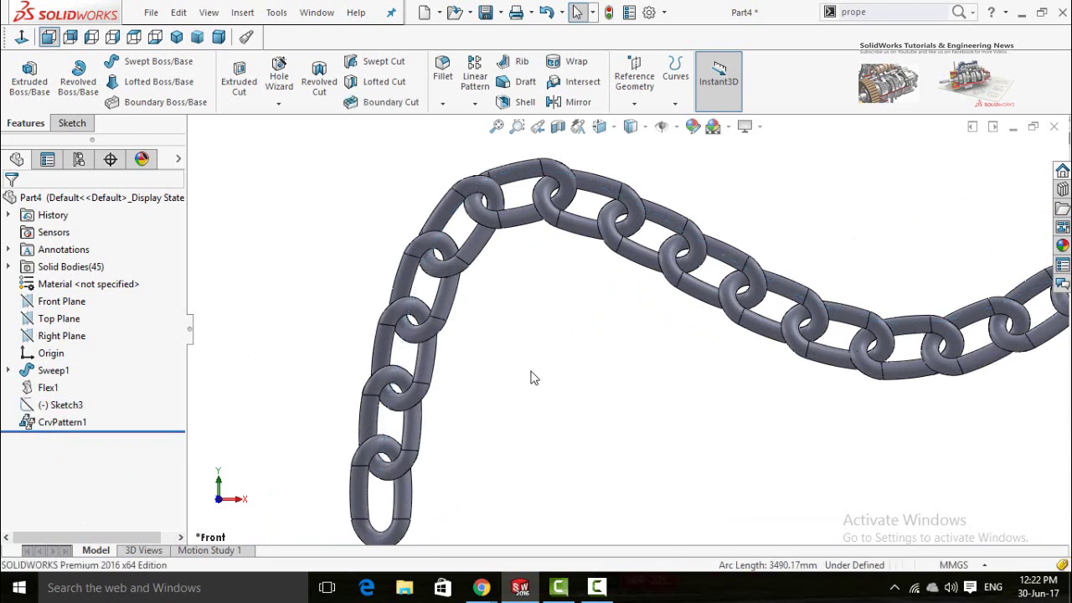
key(ctrl+7)
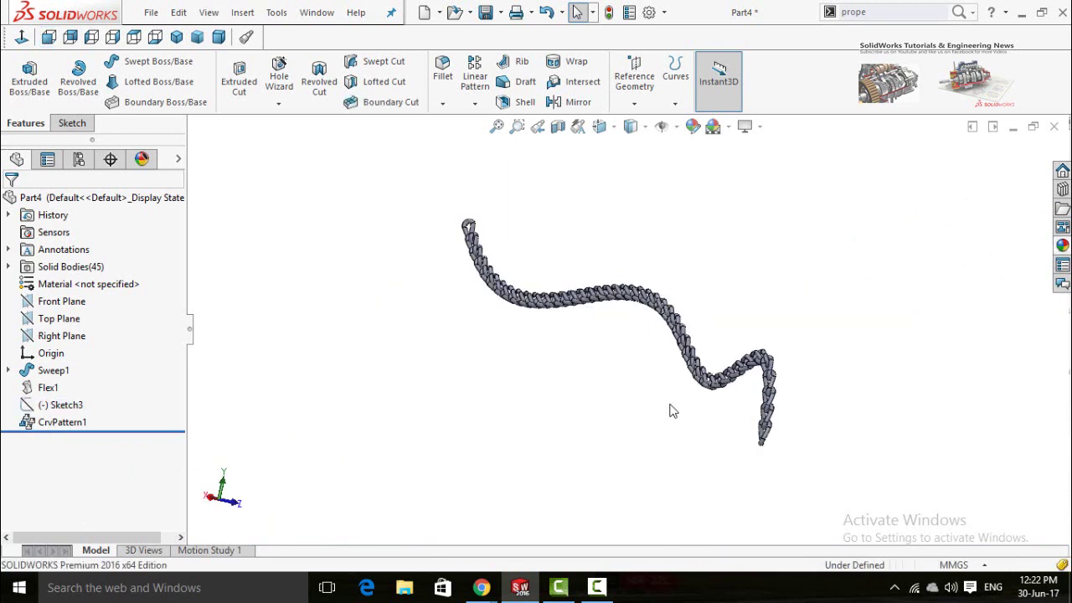